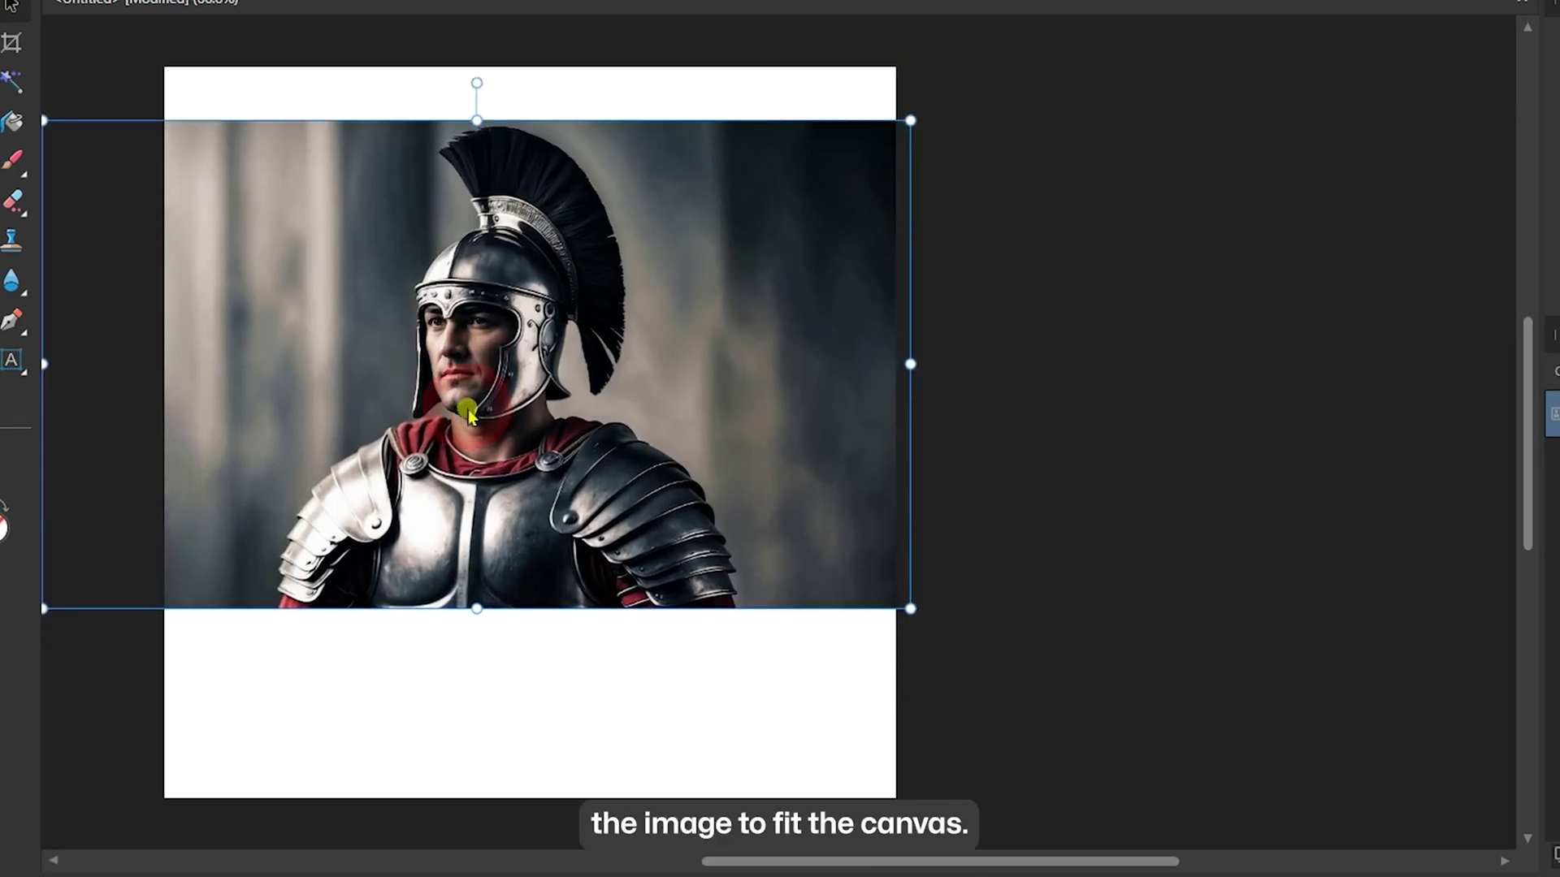
Align the soldier photo to the canvas top, enlarge it proportionally and centre it horizontally
drag(476, 463, 451, 379)
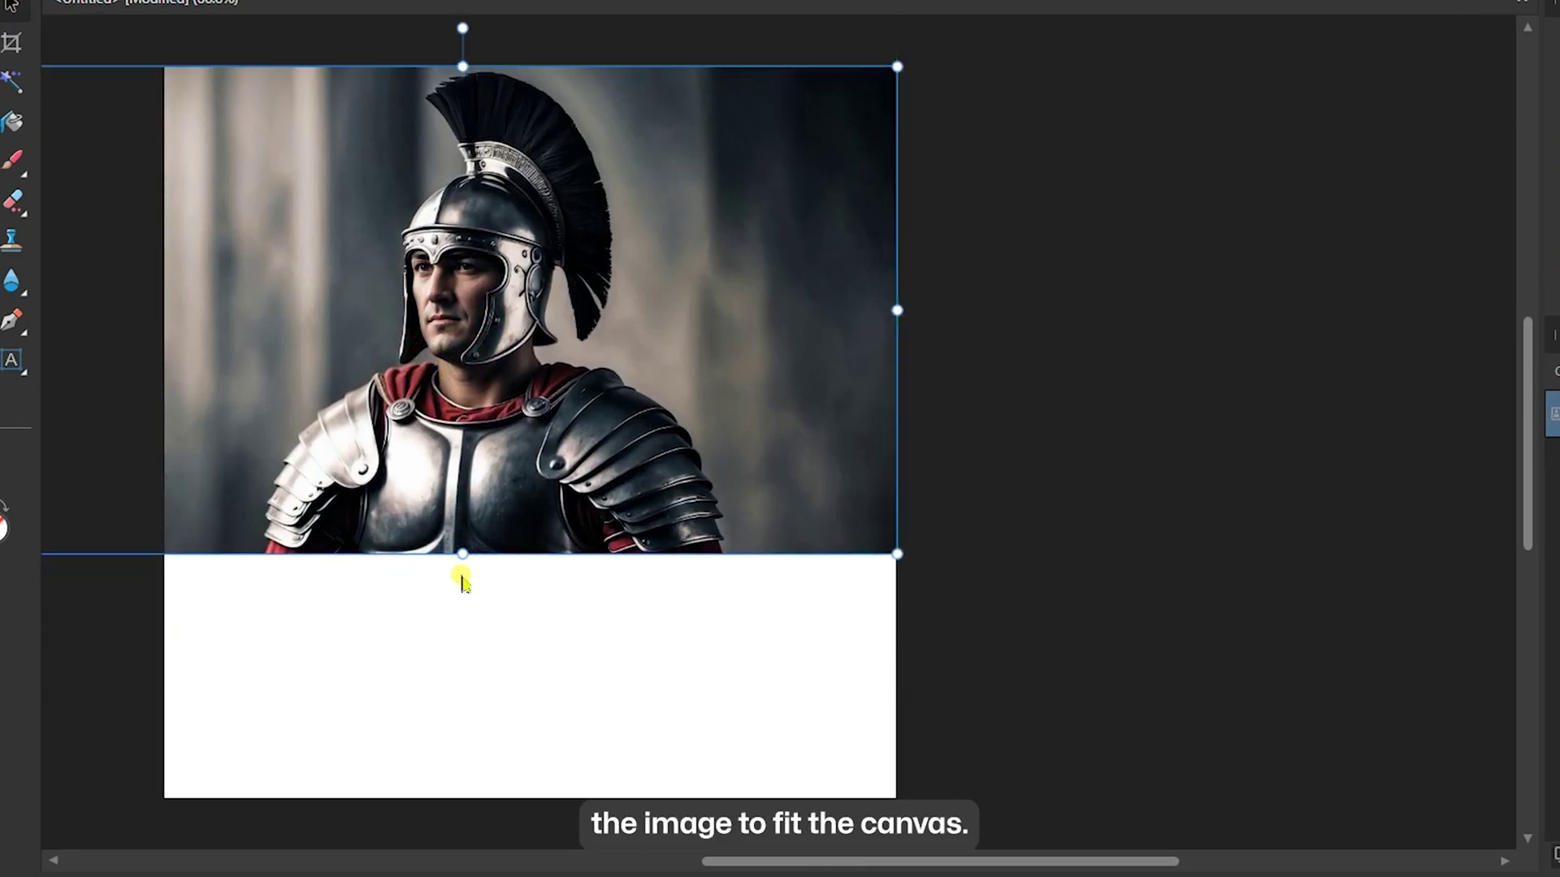
shift+drag(475, 558, 473, 799)
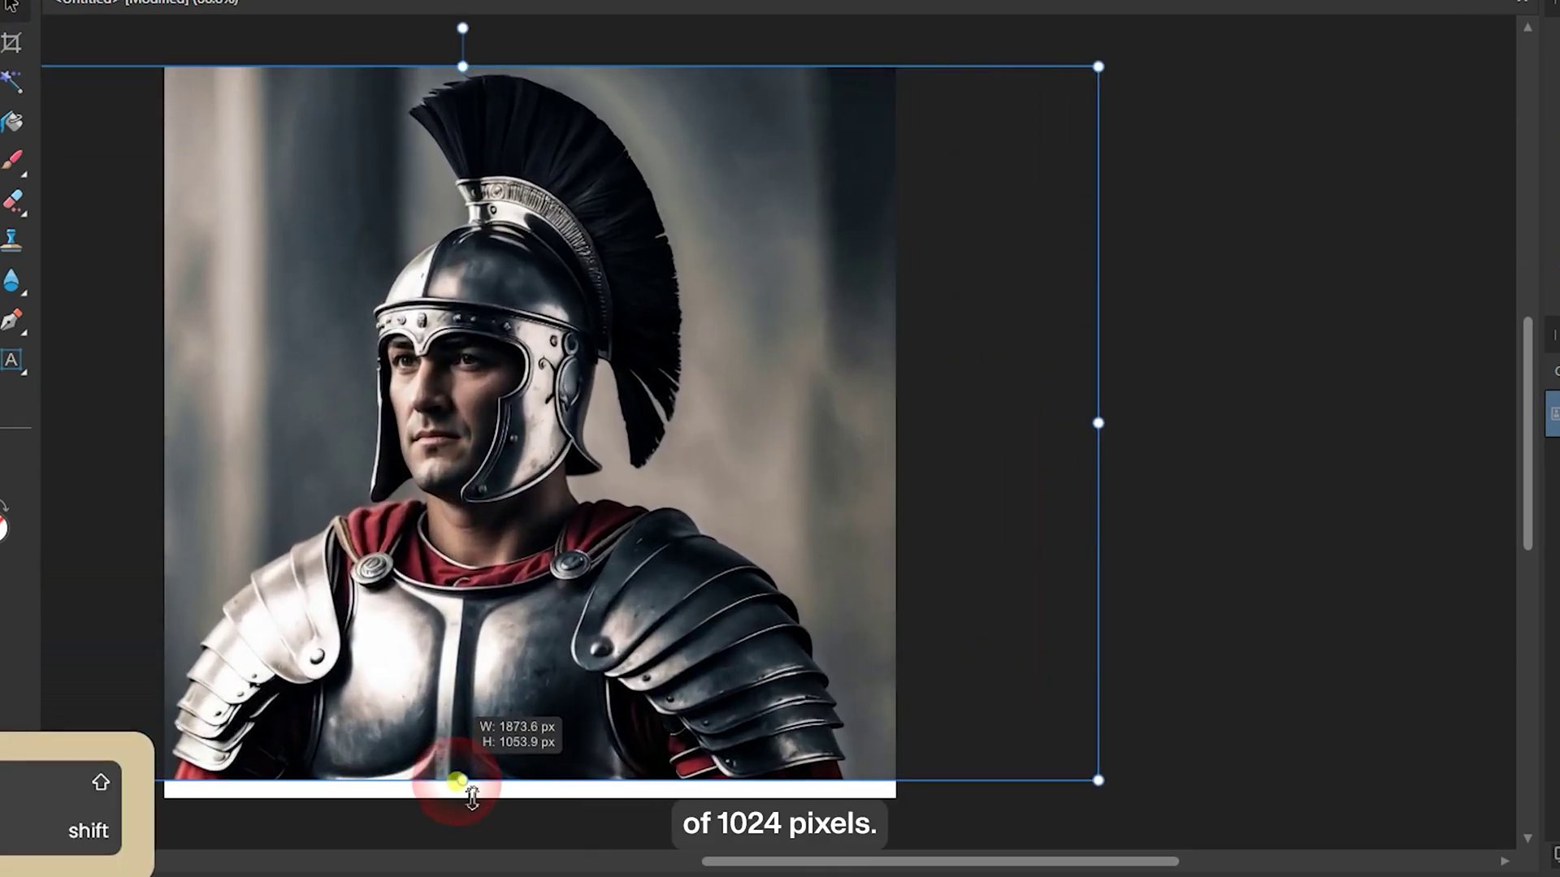
drag(637, 509, 671, 512)
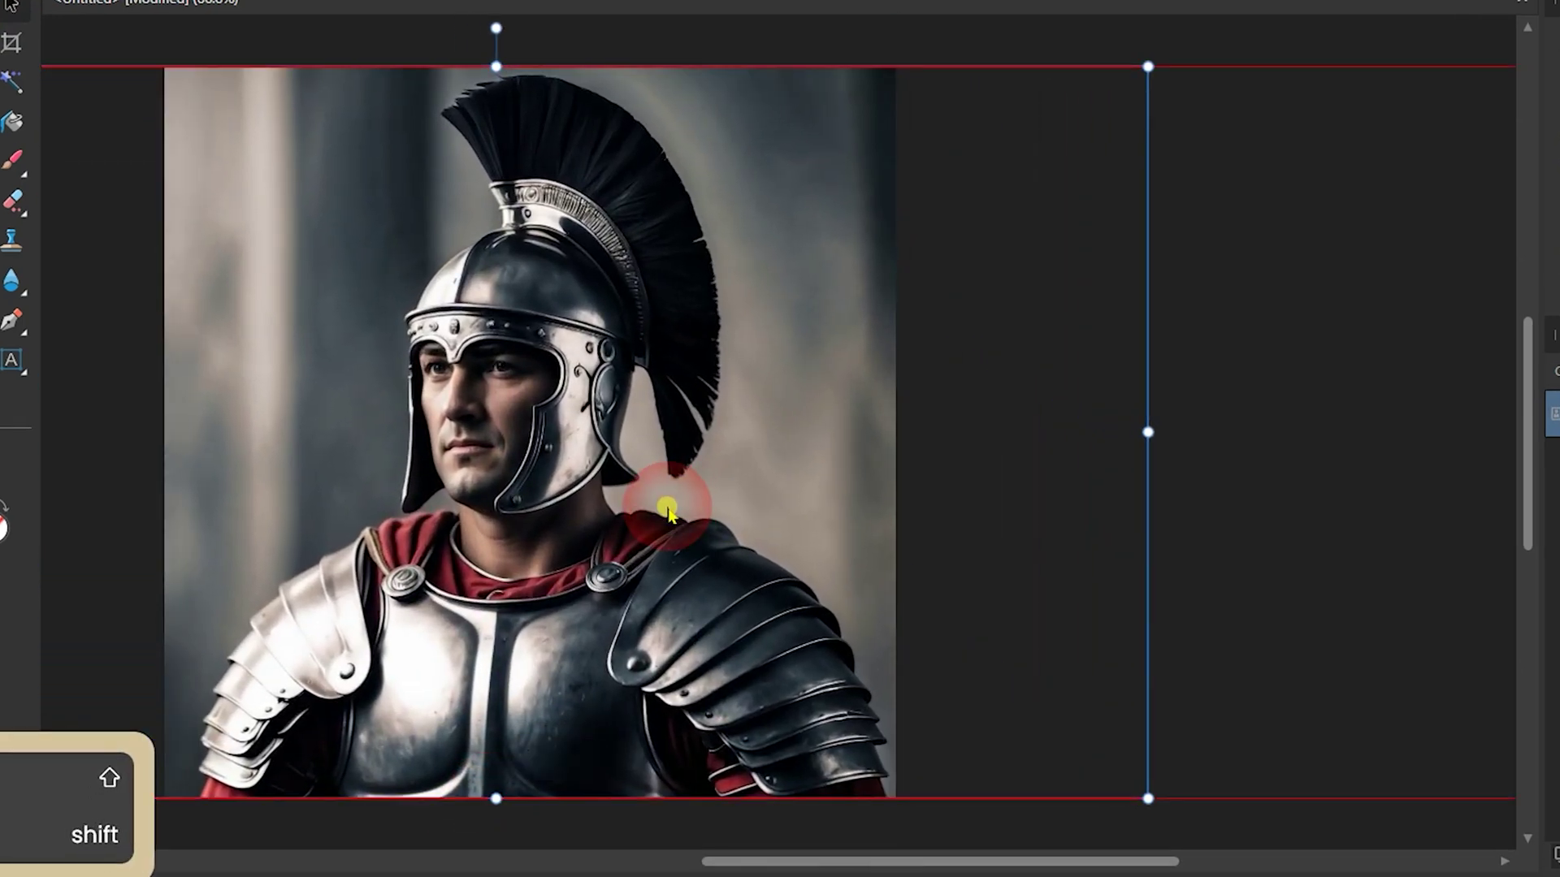
scroll(731, 585, up, 3)
scroll(798, 658, up, 2)
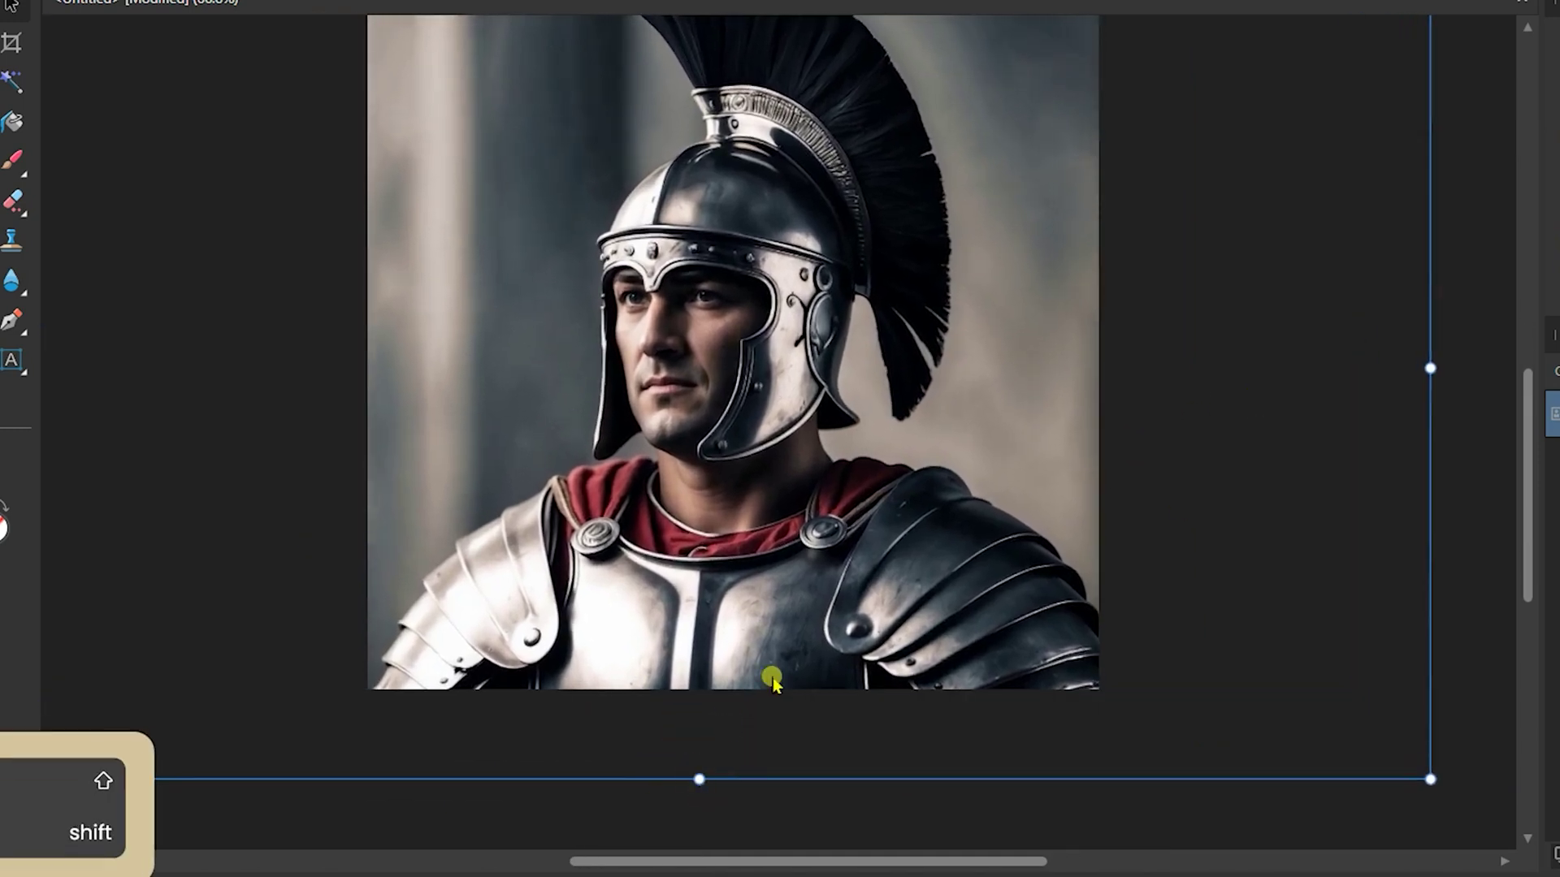
scroll(799, 658, up, 2)
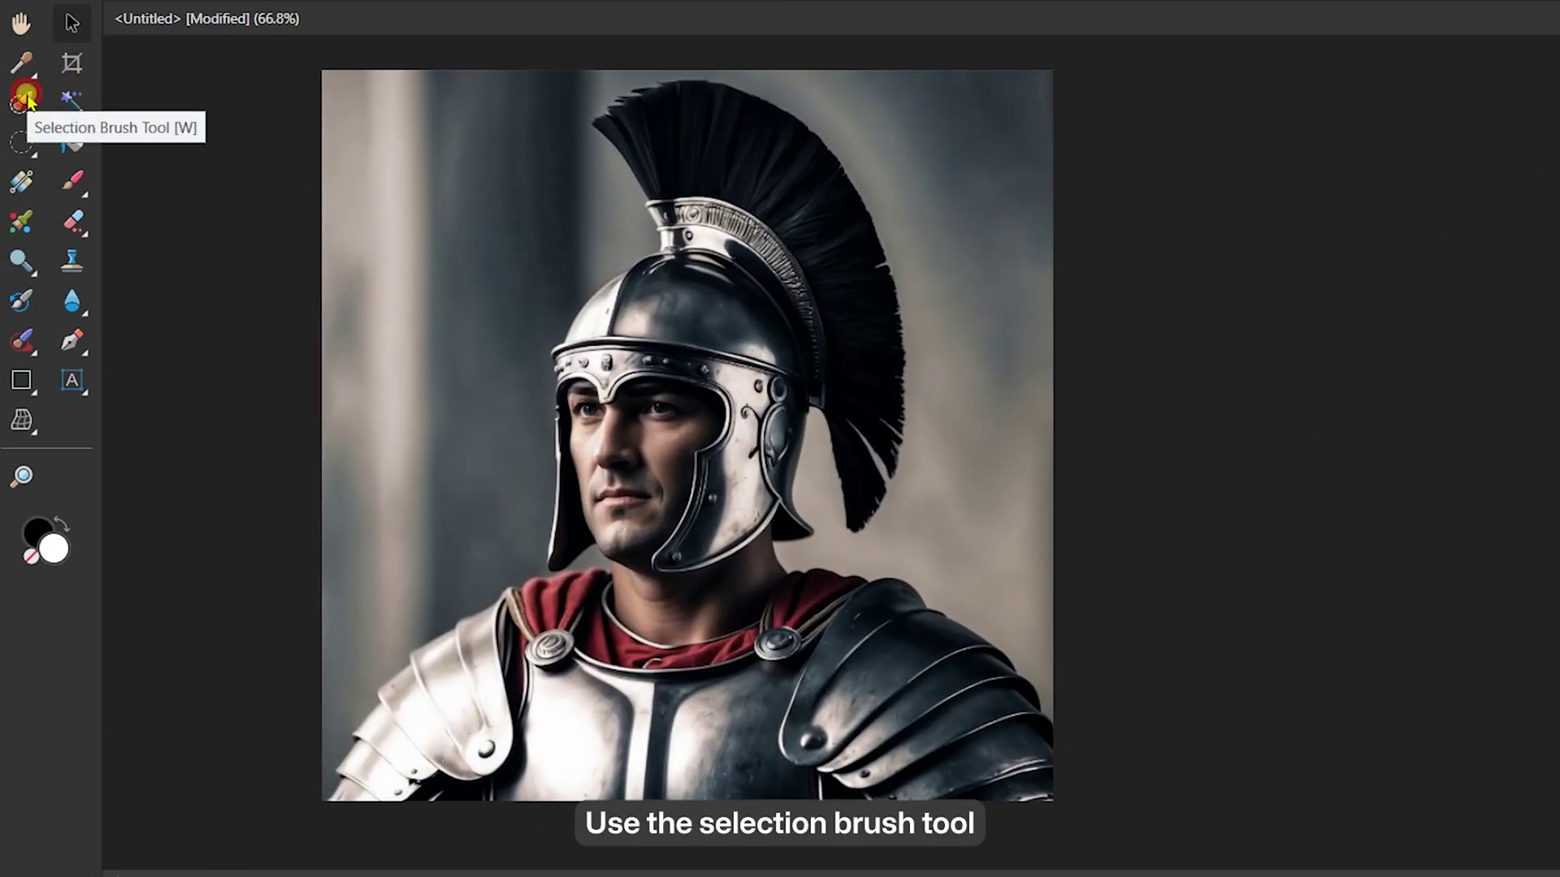
Brush-select the soldier figure and refine the selection with a 20 px feather
click(25, 97)
key(bracketright)
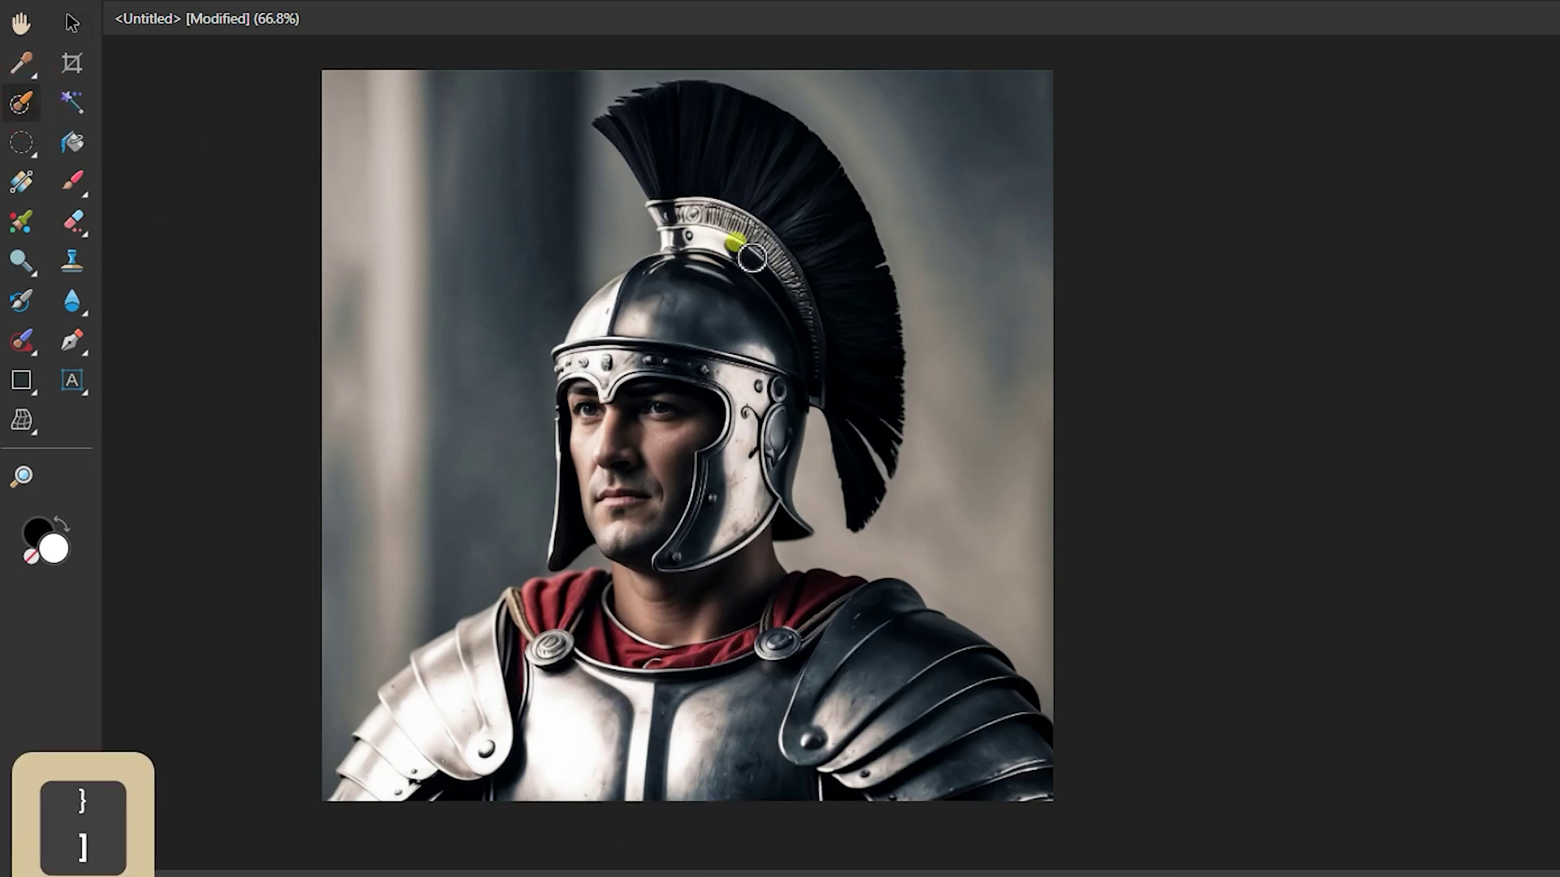
drag(711, 352, 737, 361)
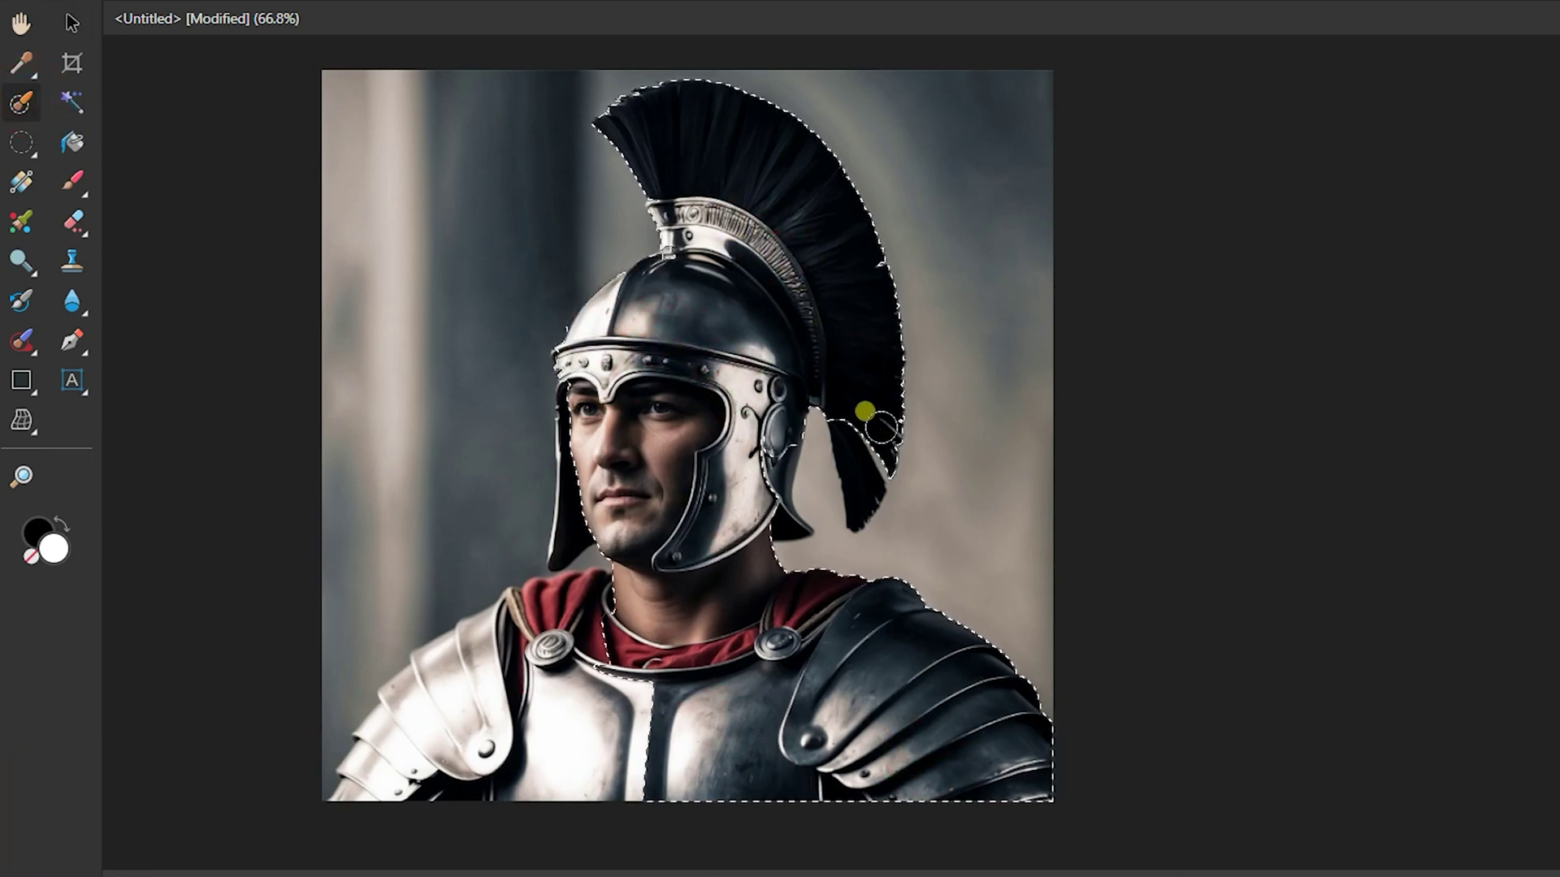
key(bracketleft)
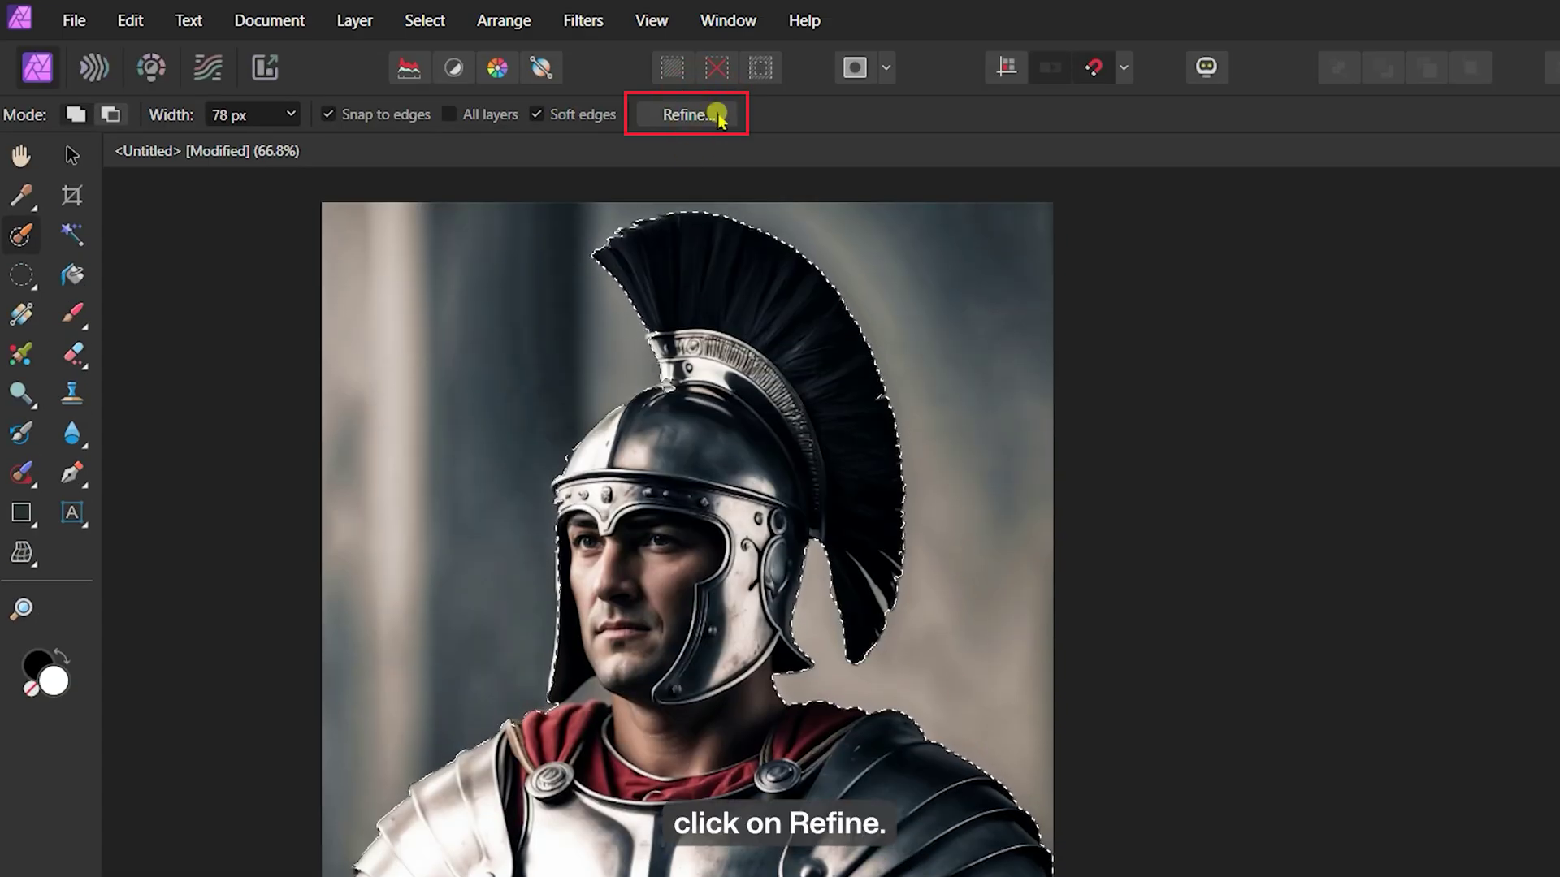
click(690, 114)
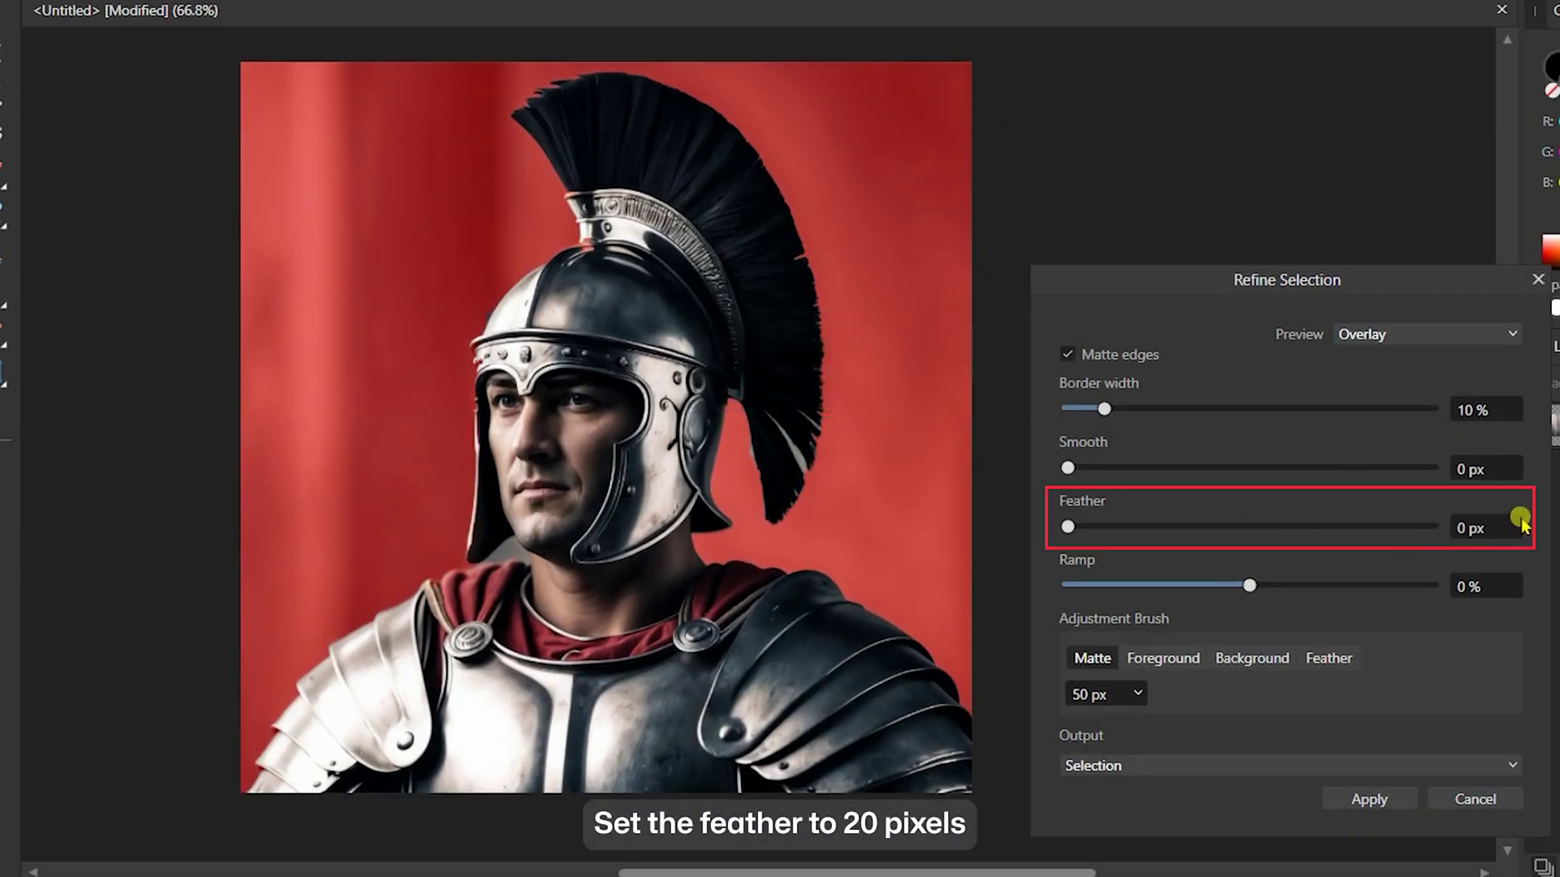
text(20)
key(Return)
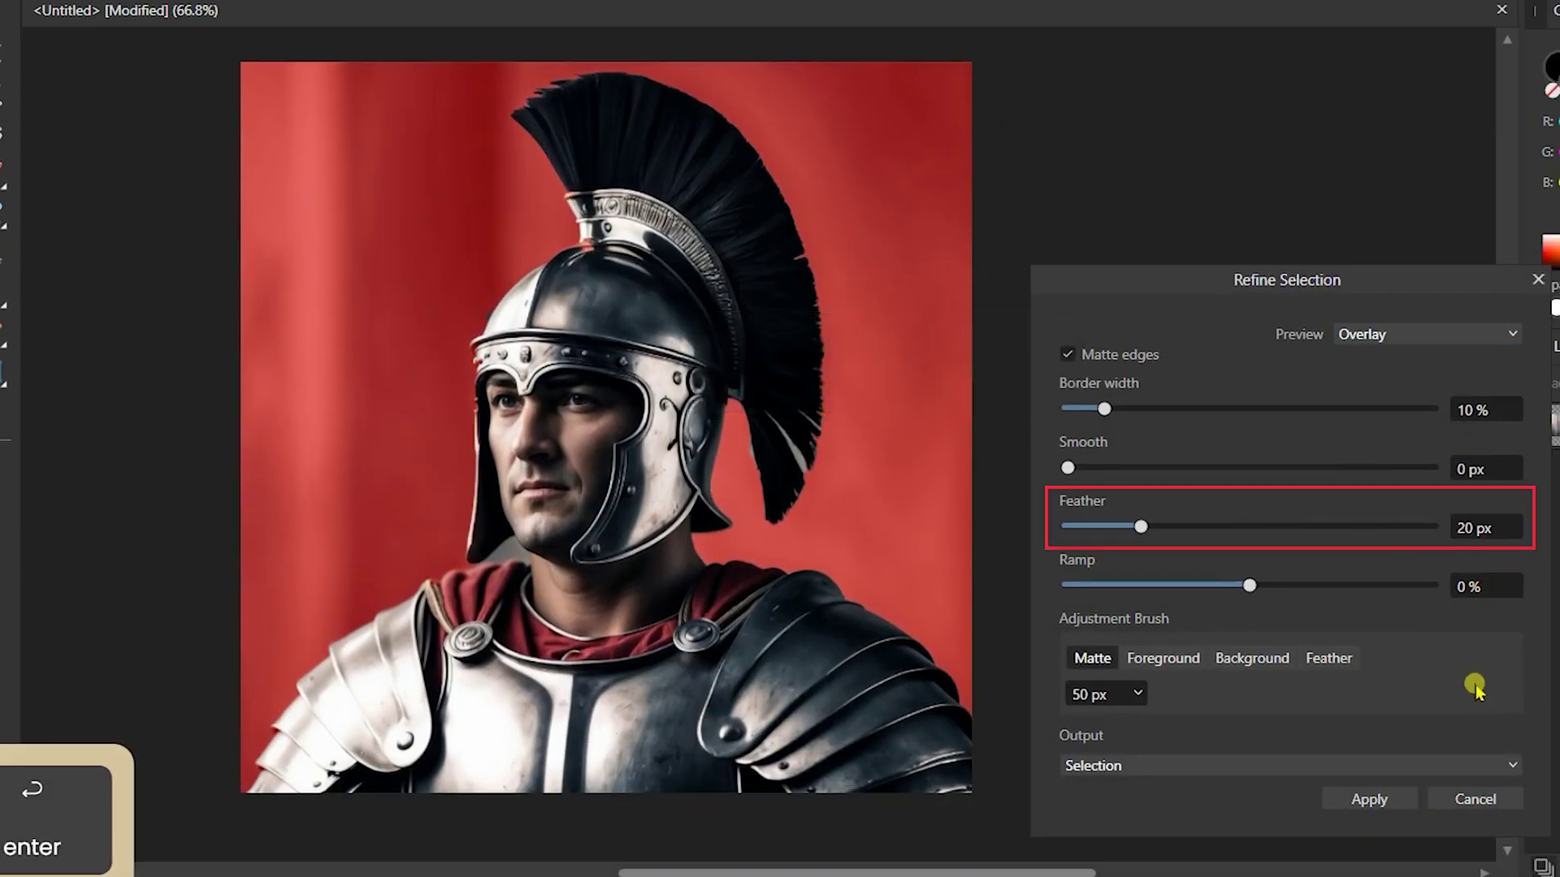
click(1325, 802)
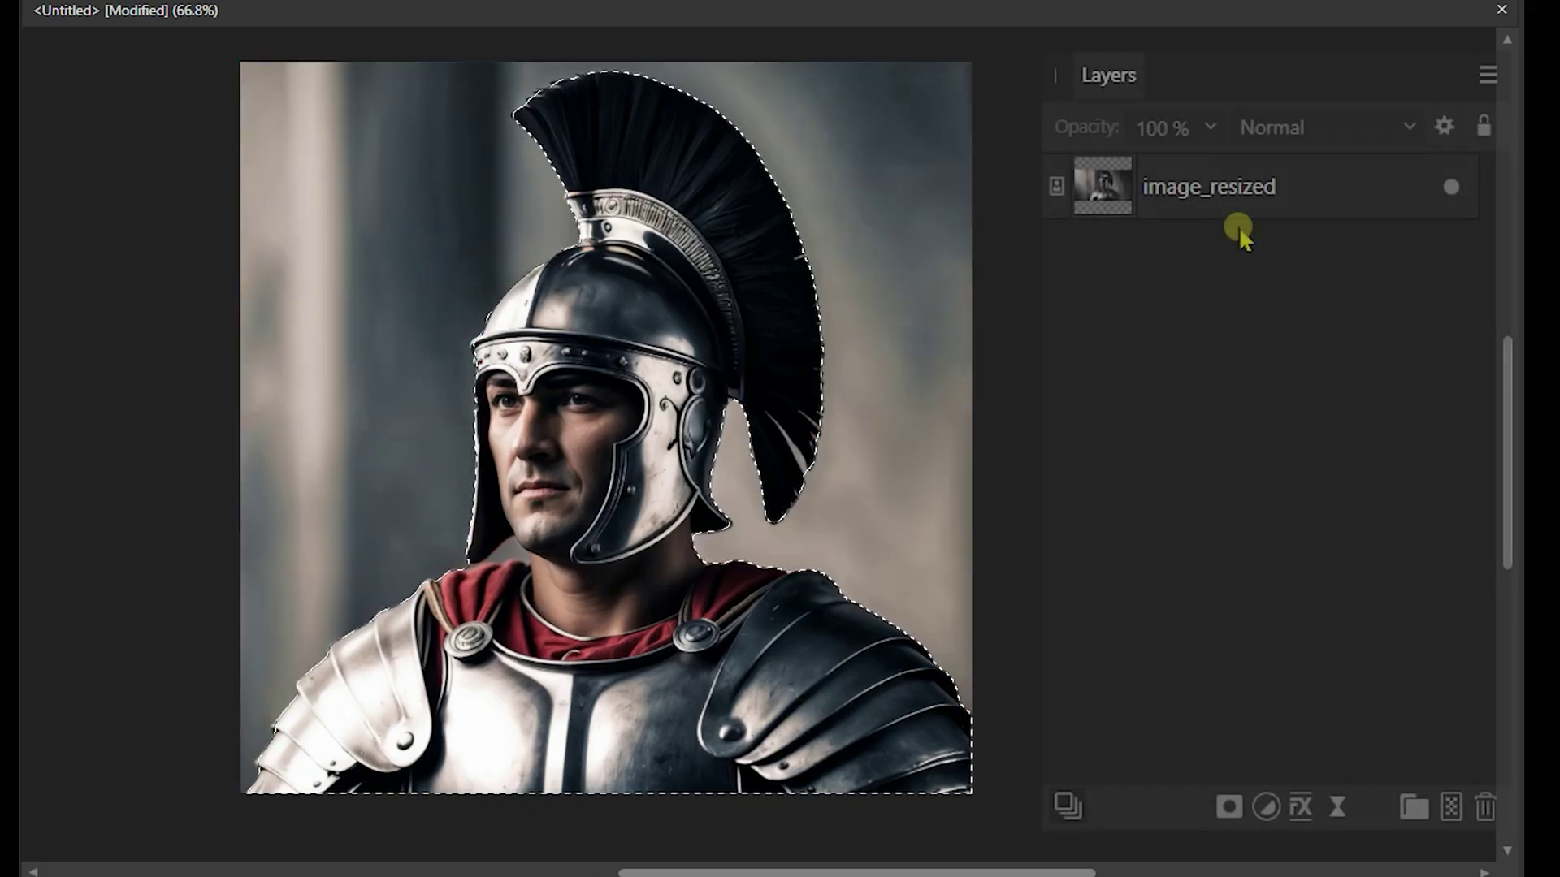
Mask the image_resized layer to hide the background, then deselect
click(1102, 186)
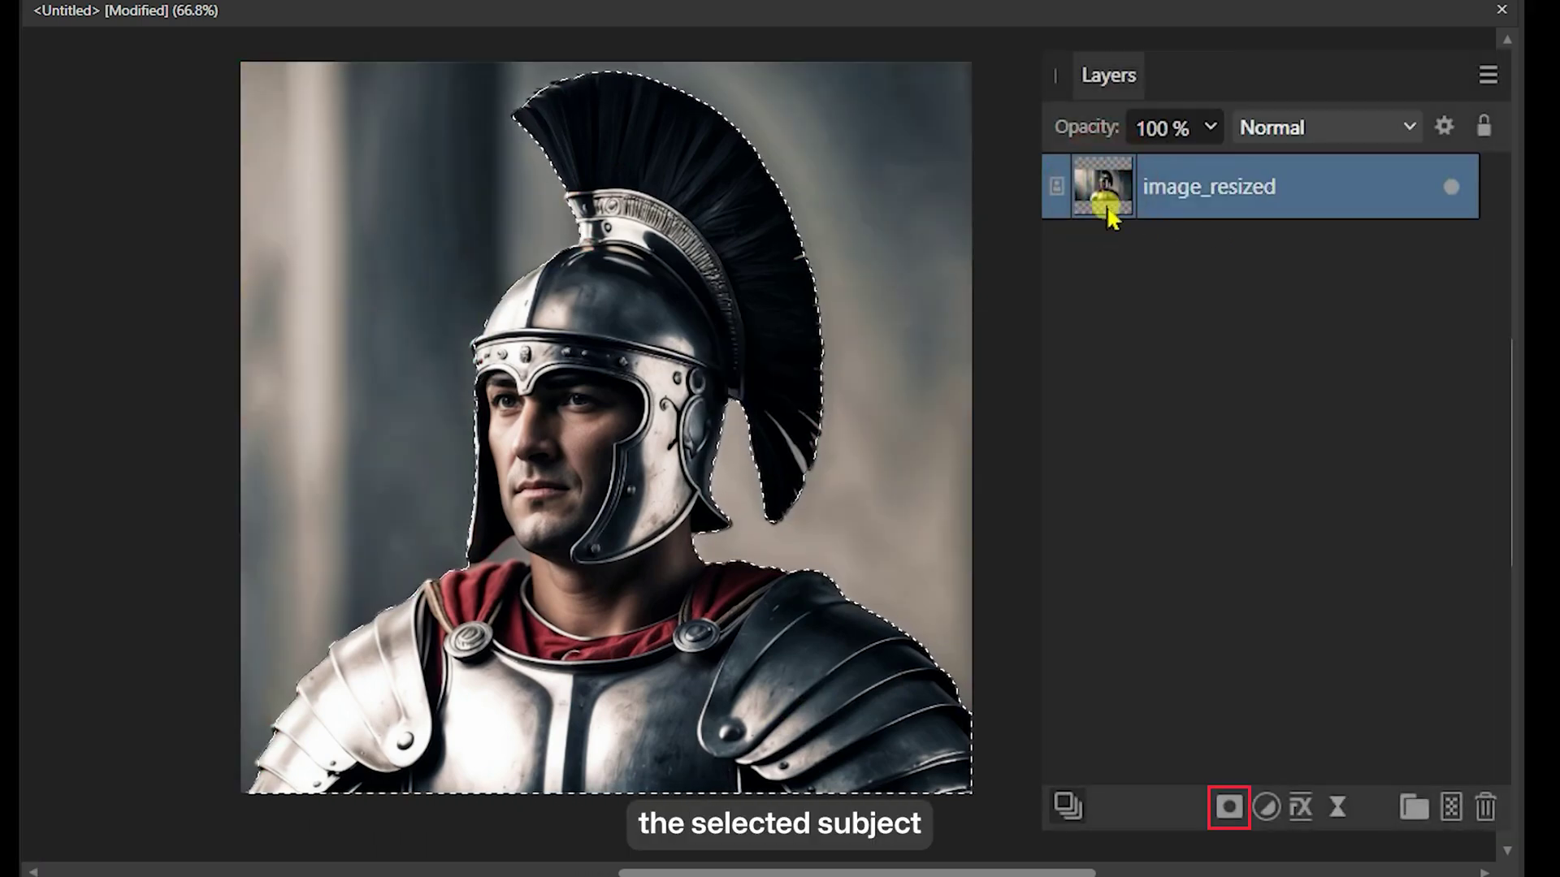
click(1229, 807)
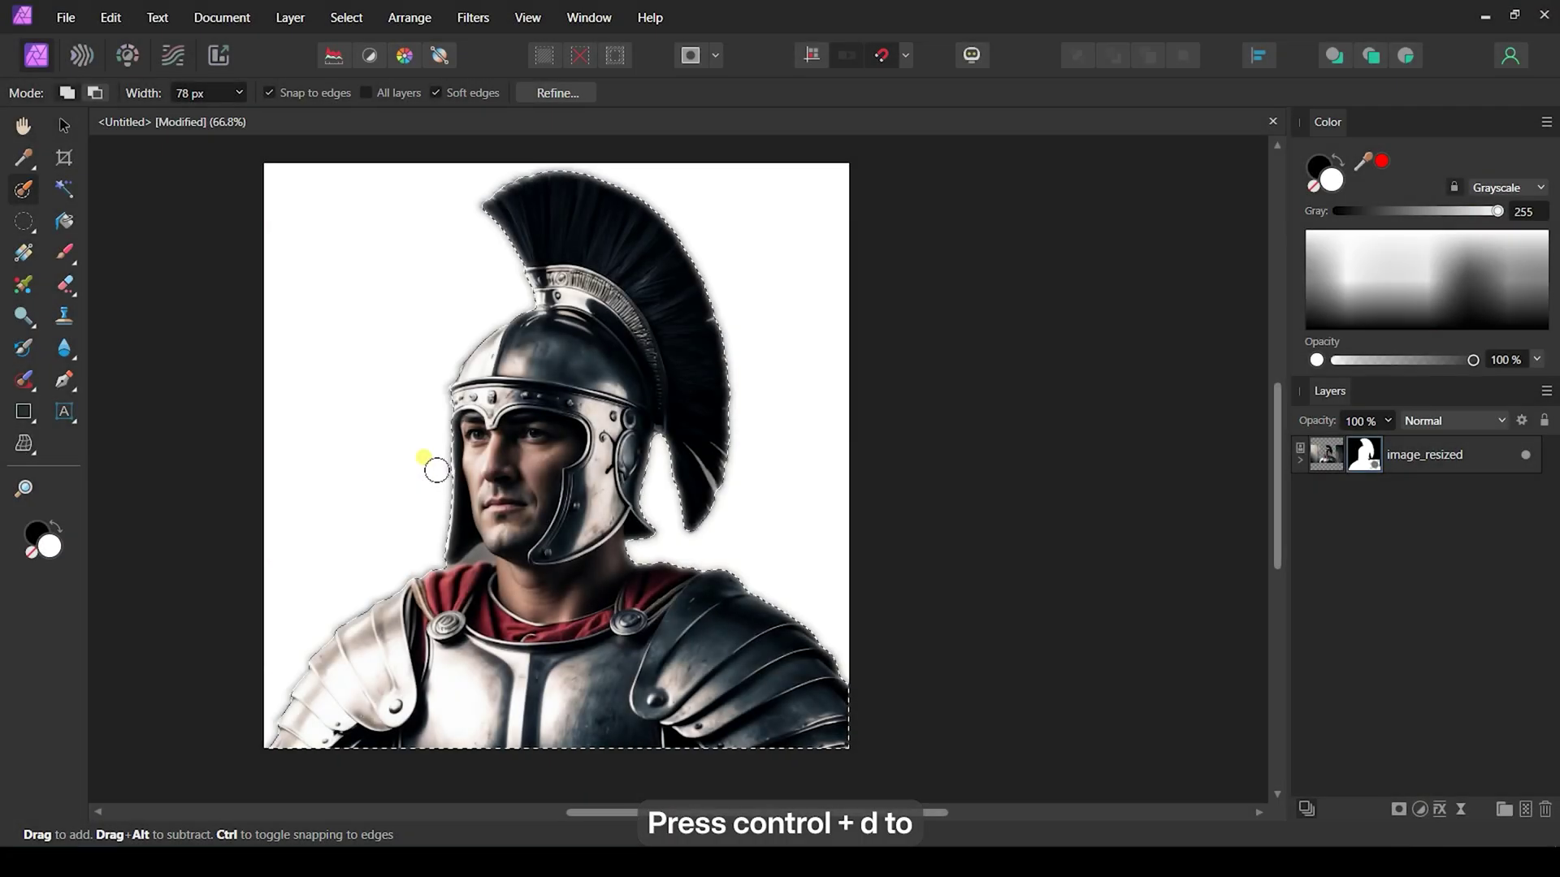
key(ctrl+d)
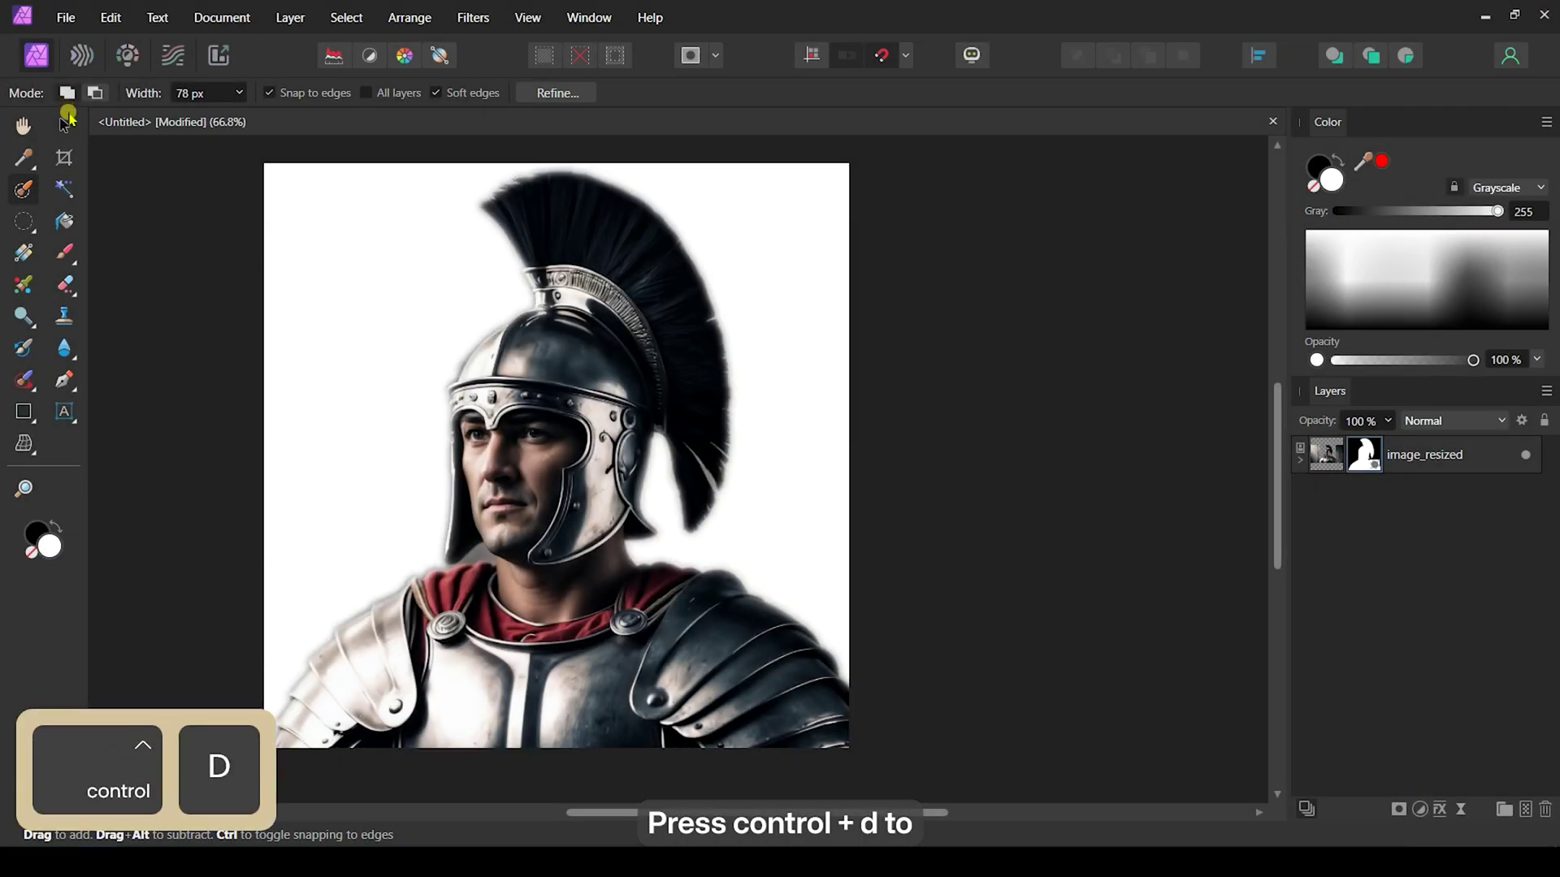
Add an empty pixel layer and move it below image_resized
click(67, 122)
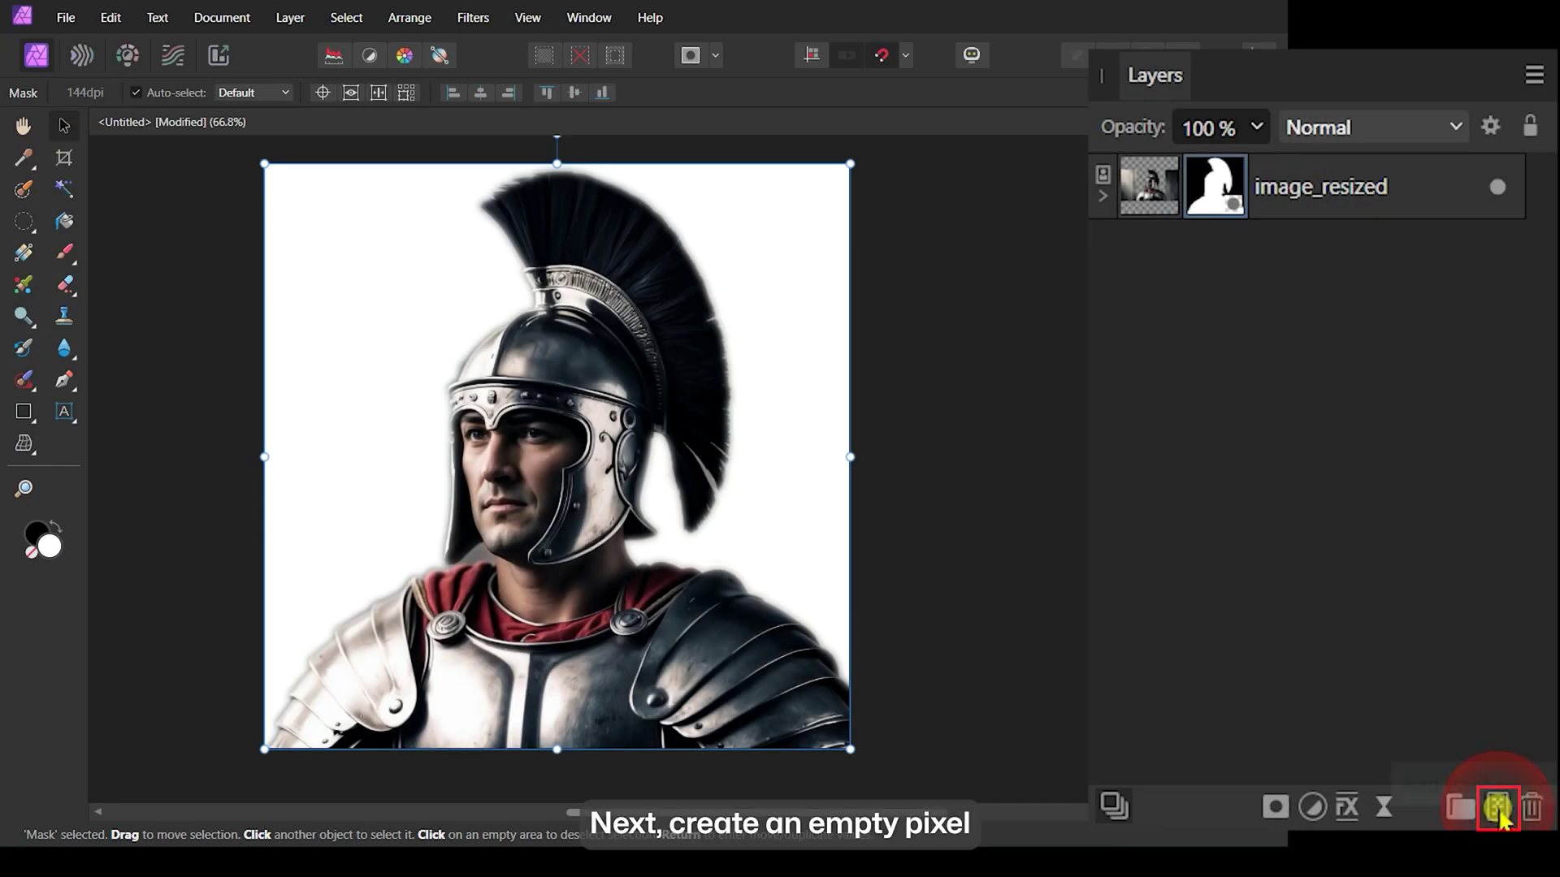
click(1498, 807)
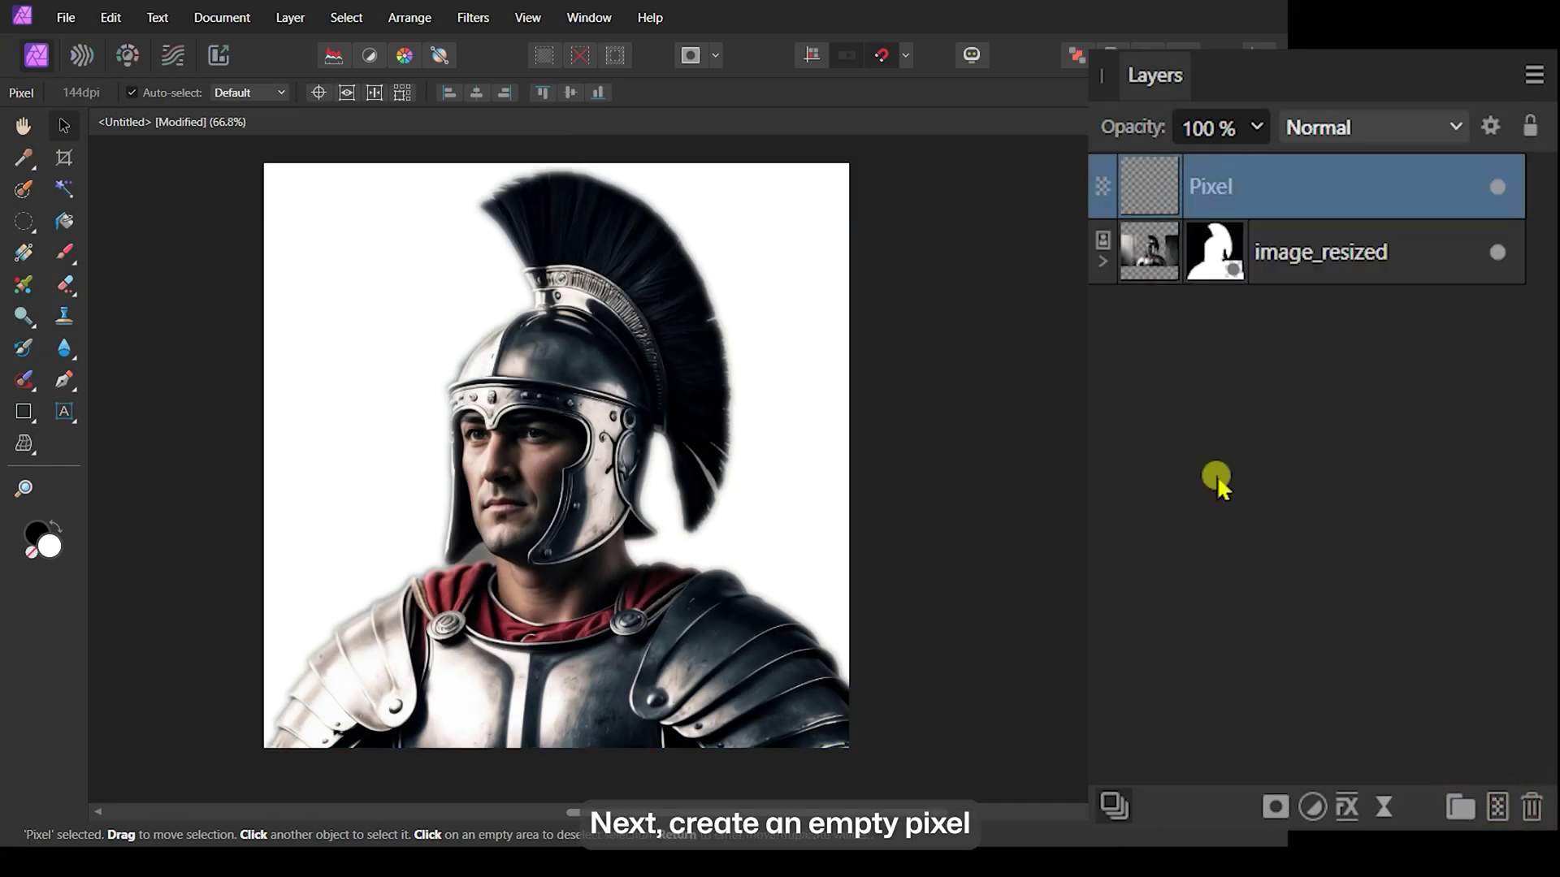
drag(1252, 174, 1268, 292)
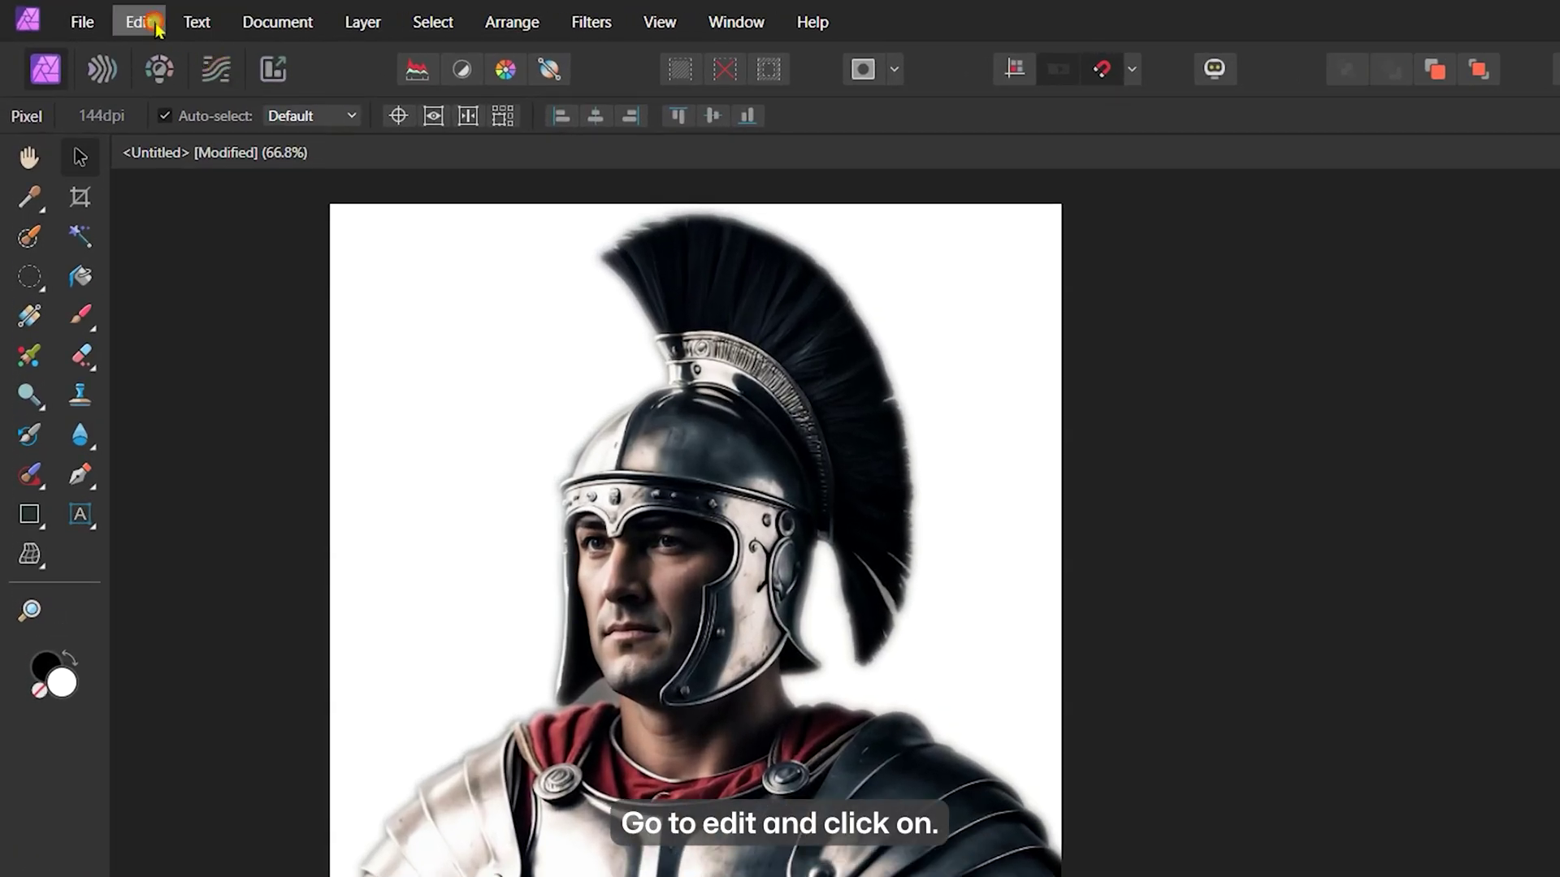
Fill the new pixel layer with a custom 50% grayness colour via Edit > Fill
click(142, 23)
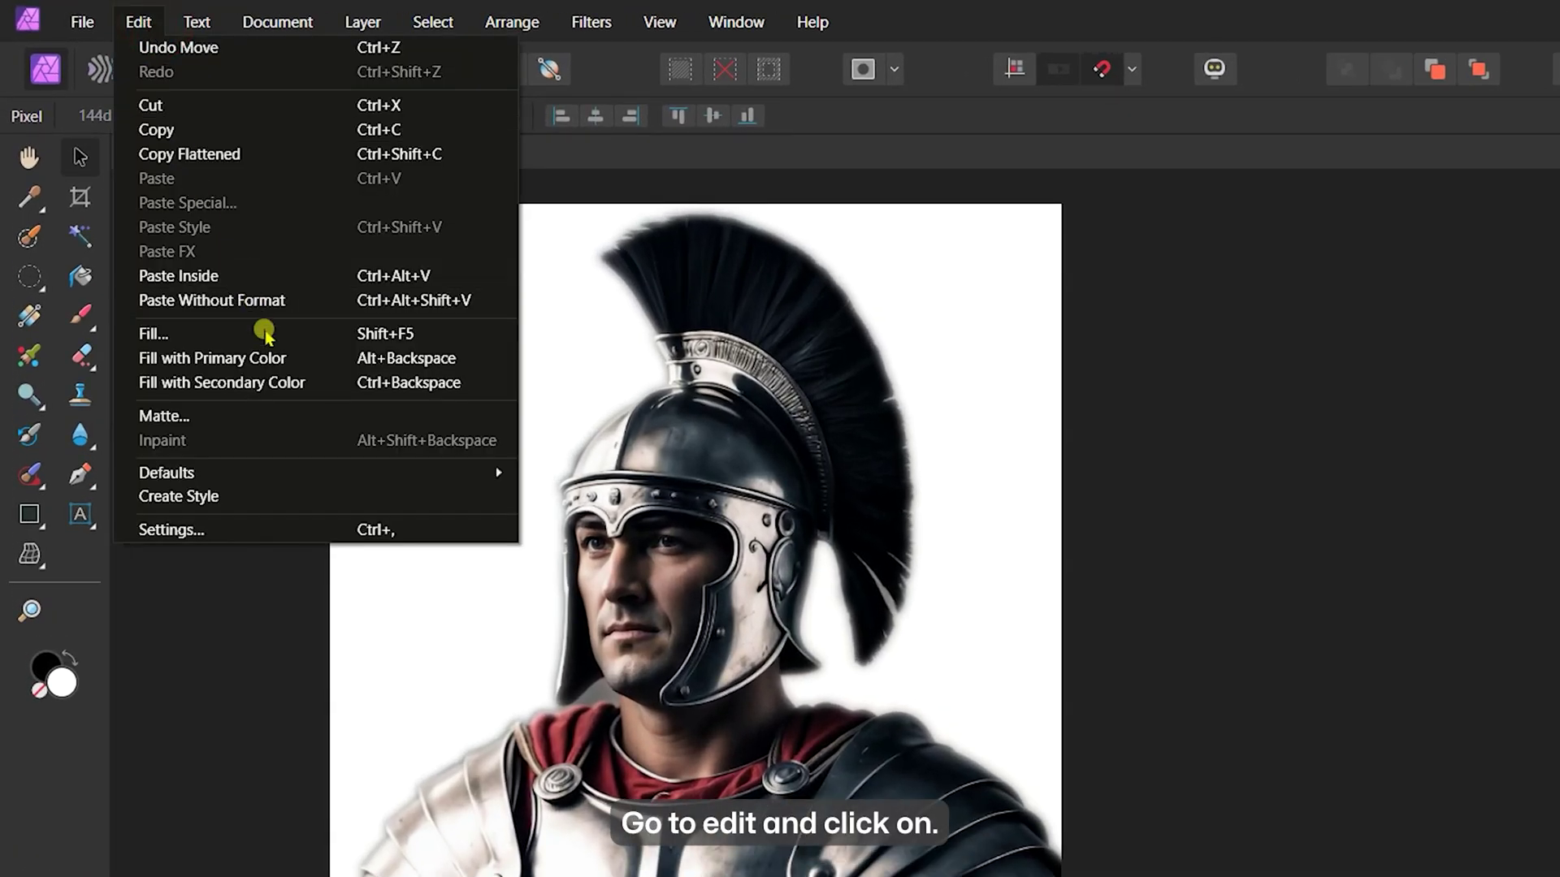
click(158, 336)
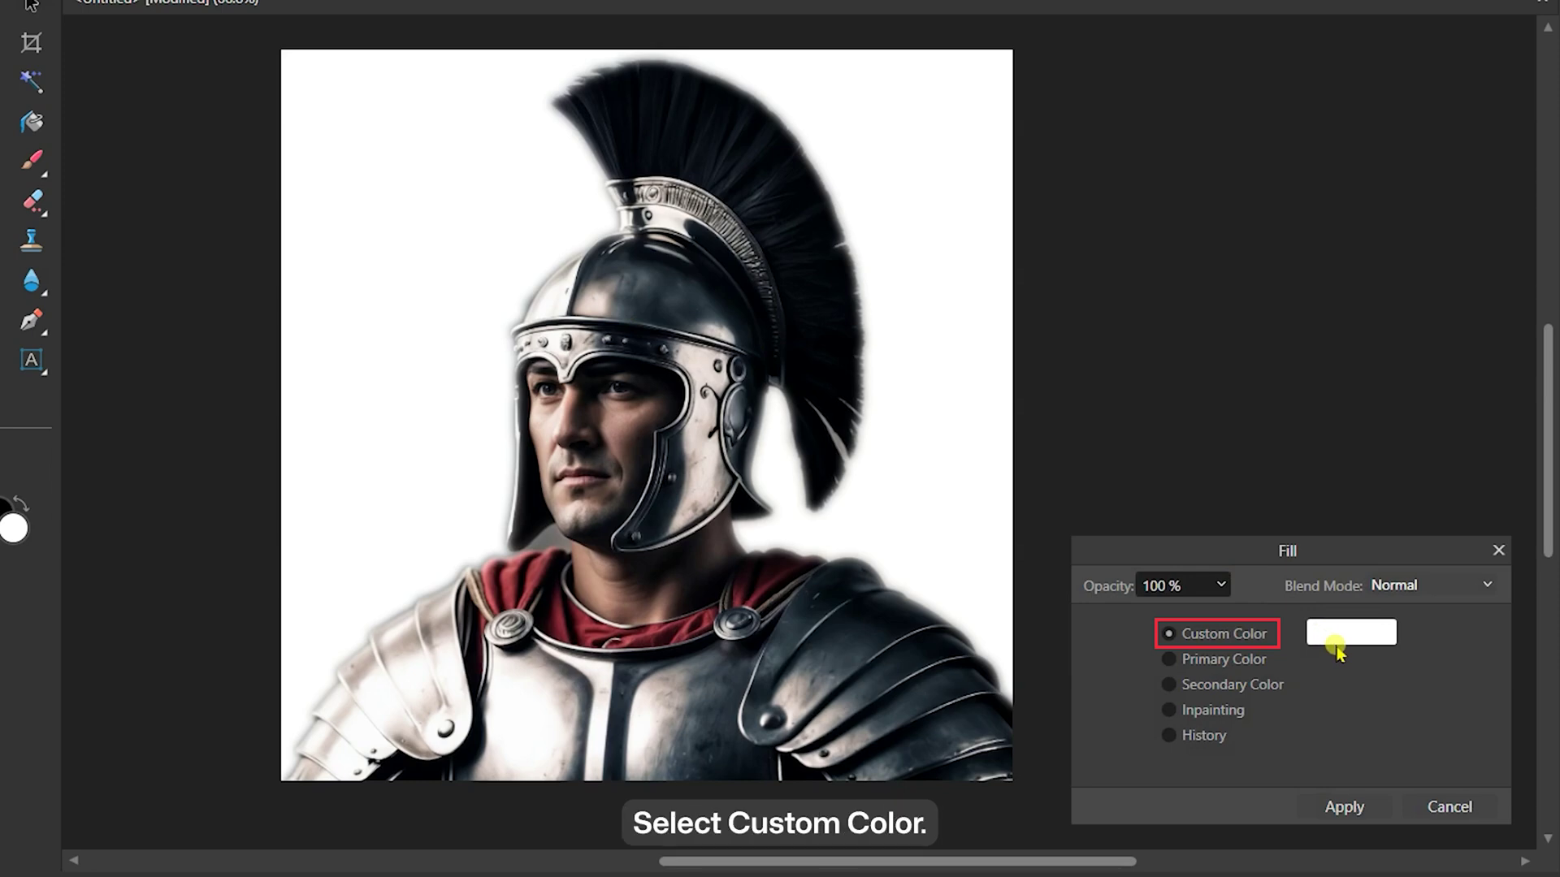
click(1339, 636)
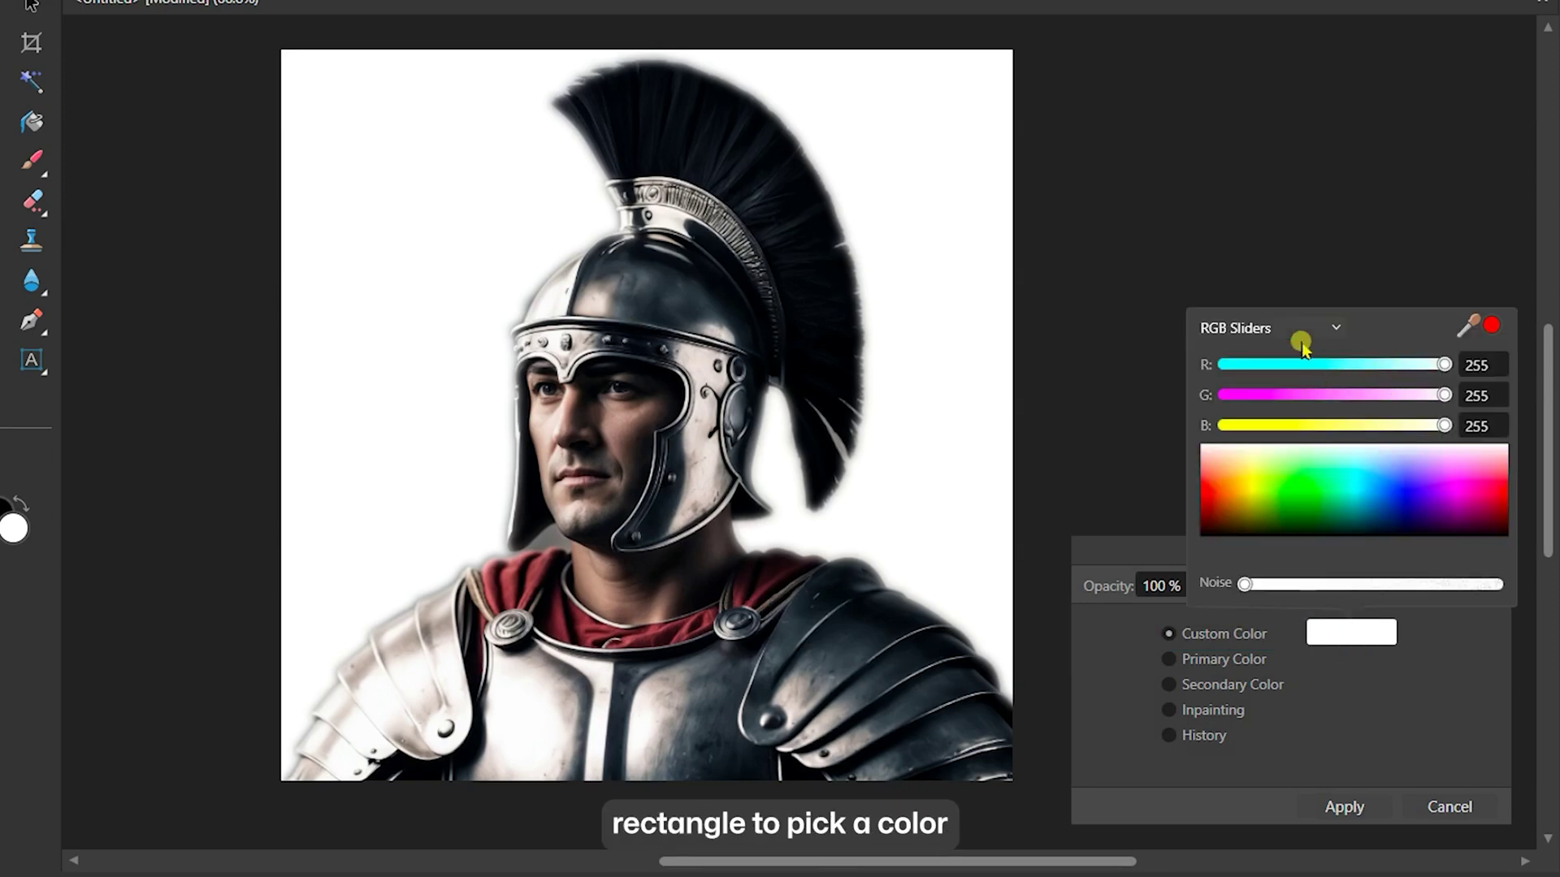
click(1300, 336)
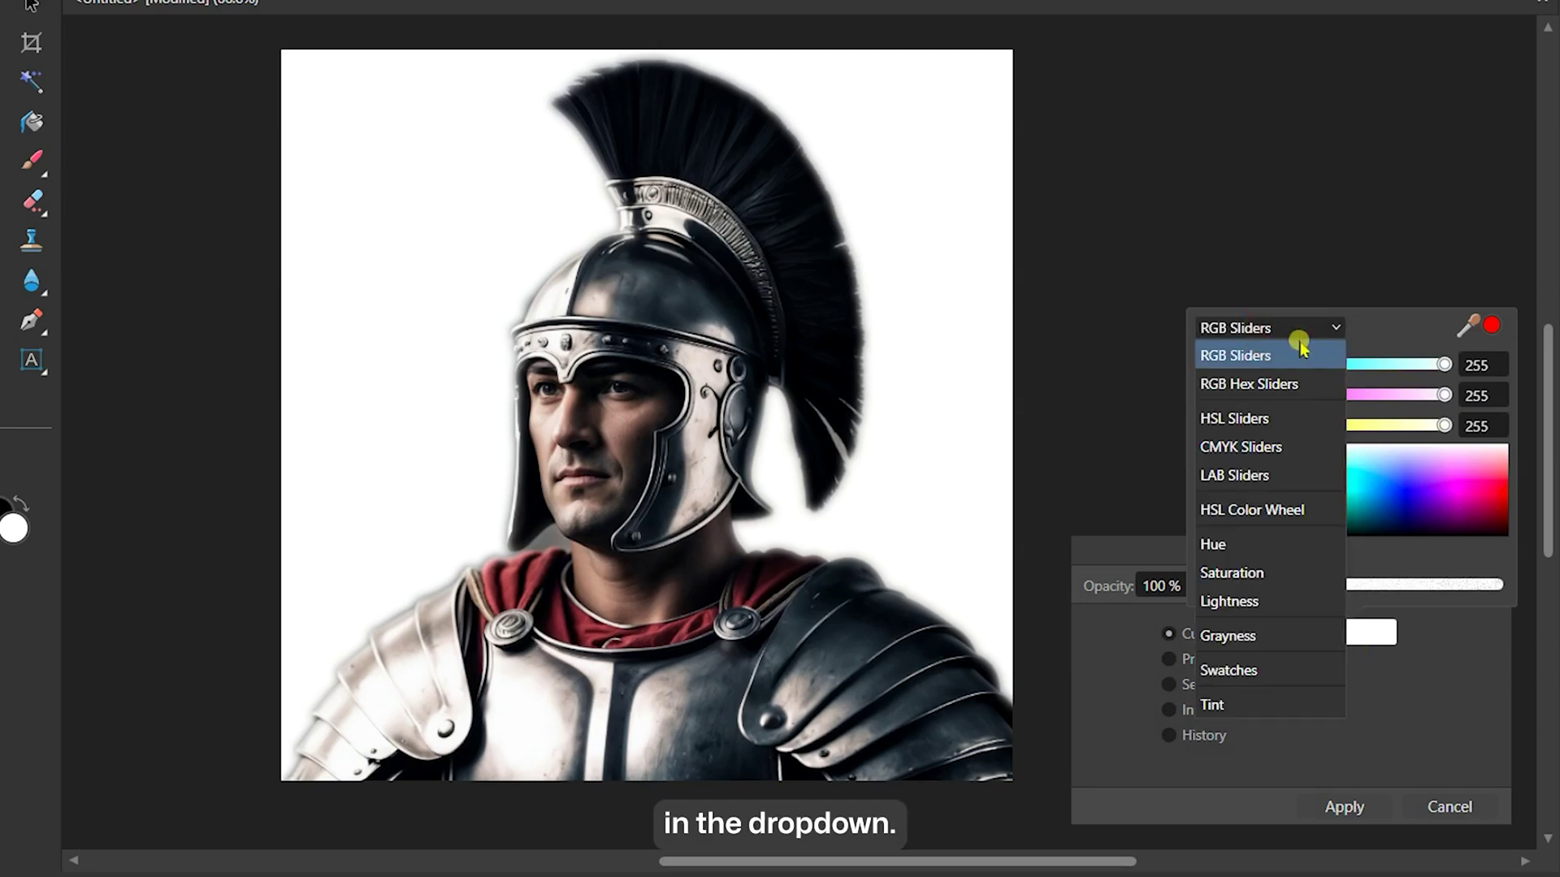
click(1270, 636)
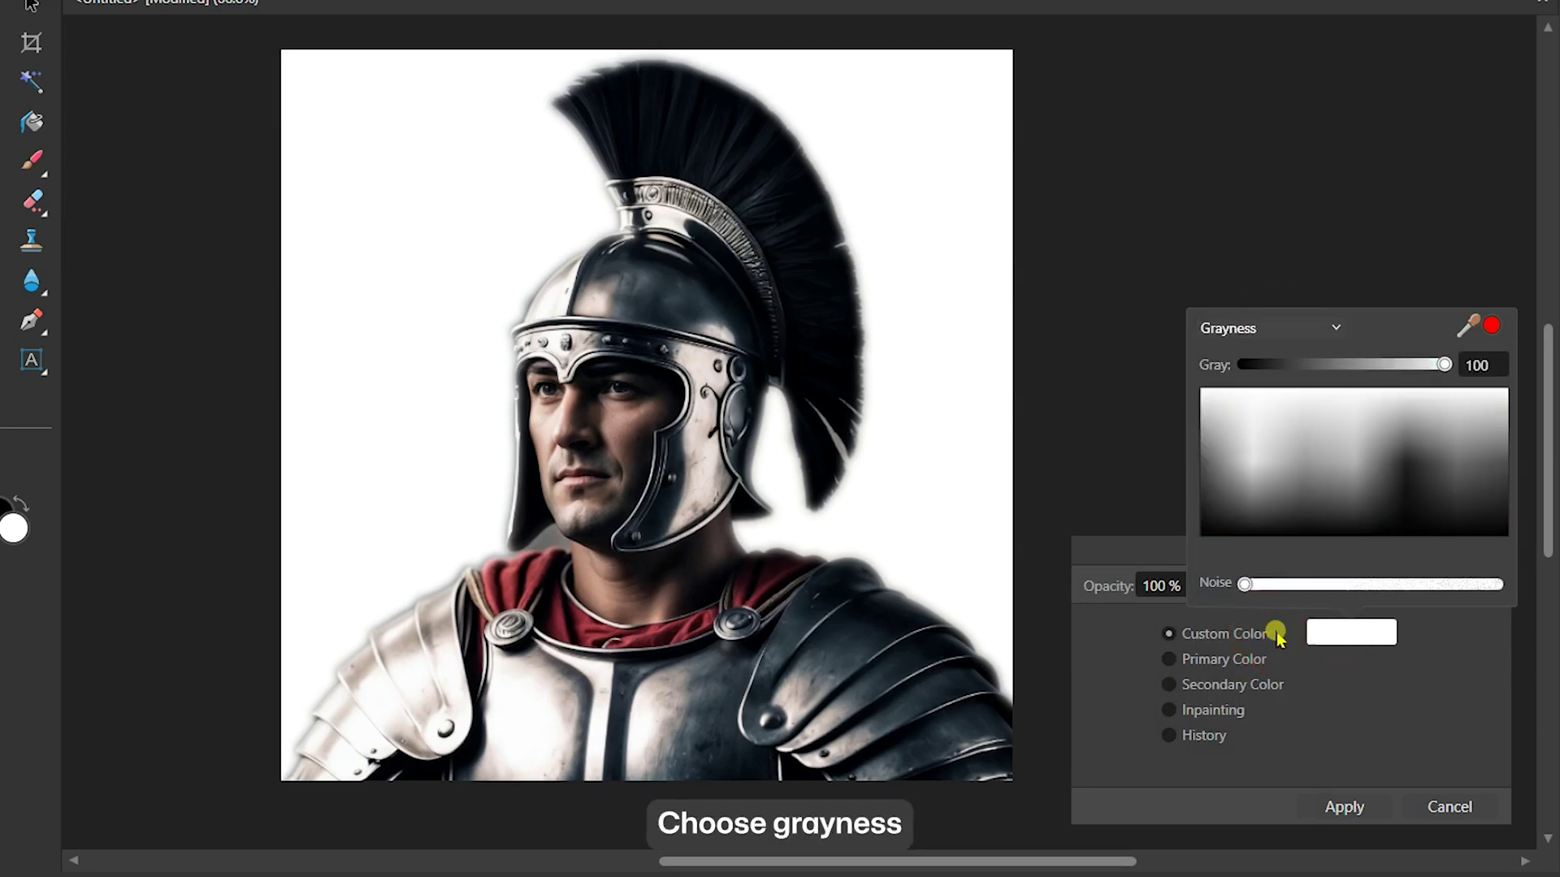
double_click(1478, 368)
text(50)
key(Return)
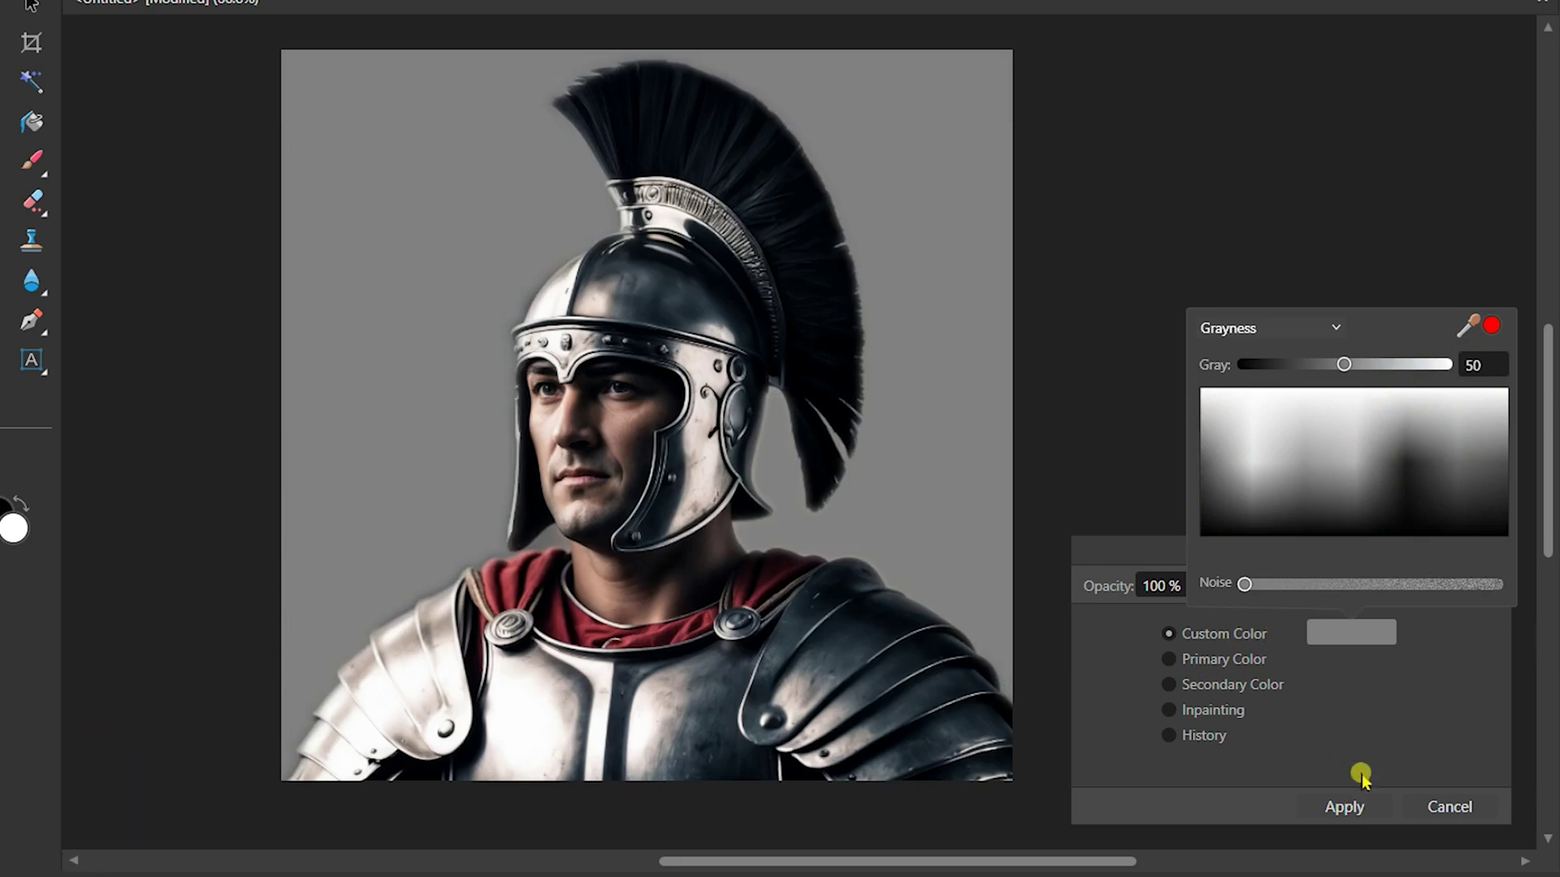
click(1374, 728)
click(1343, 808)
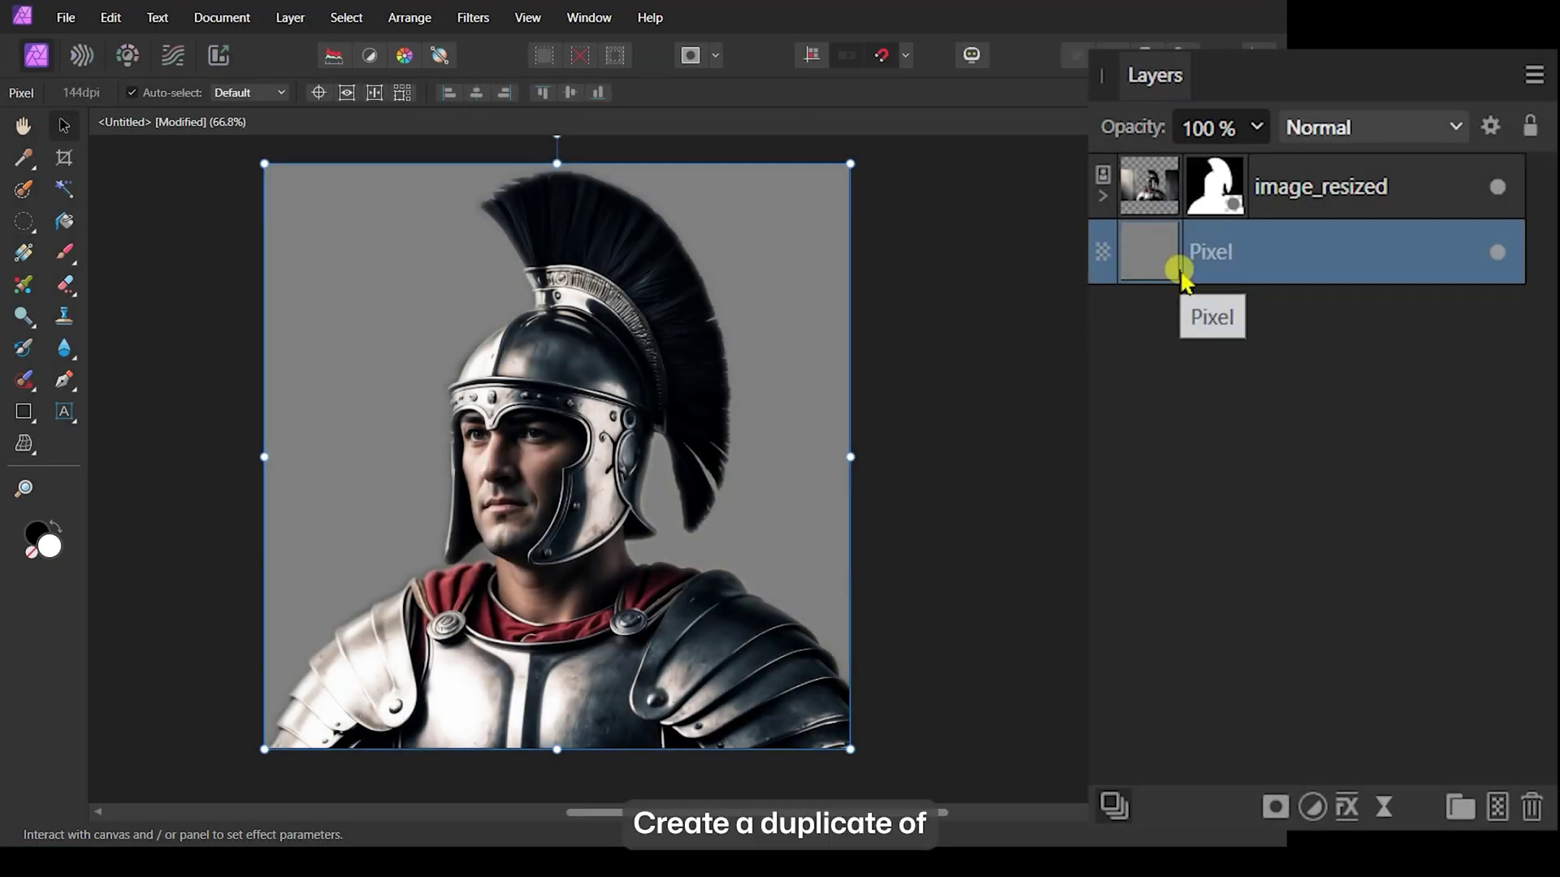
Duplicate the gray pixel layer and move the copy above image_resized
key(ctrl+j)
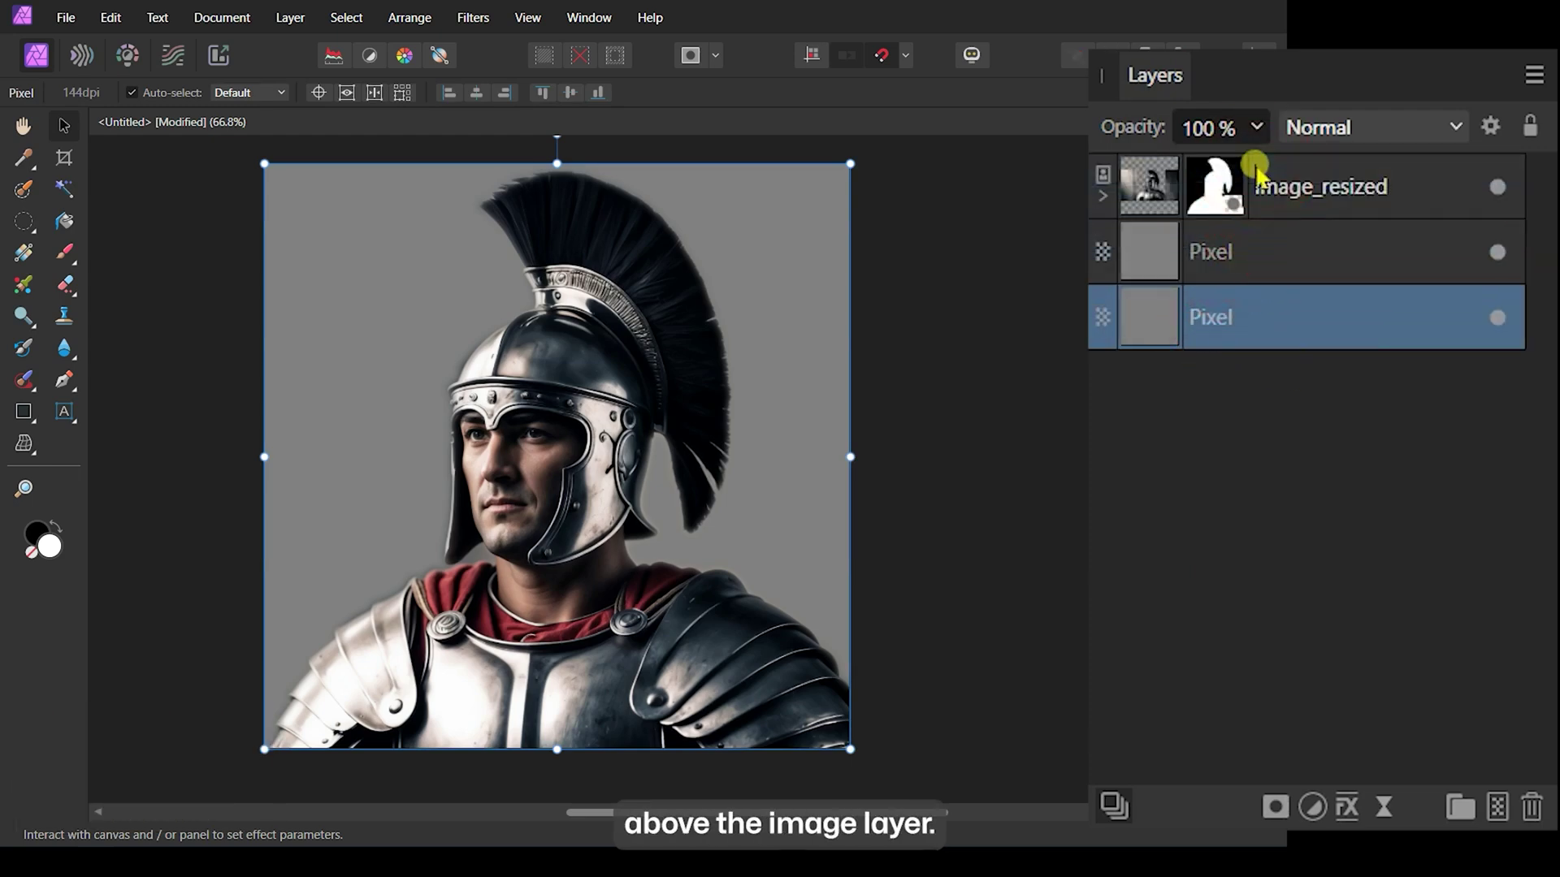
drag(1322, 328, 1267, 170)
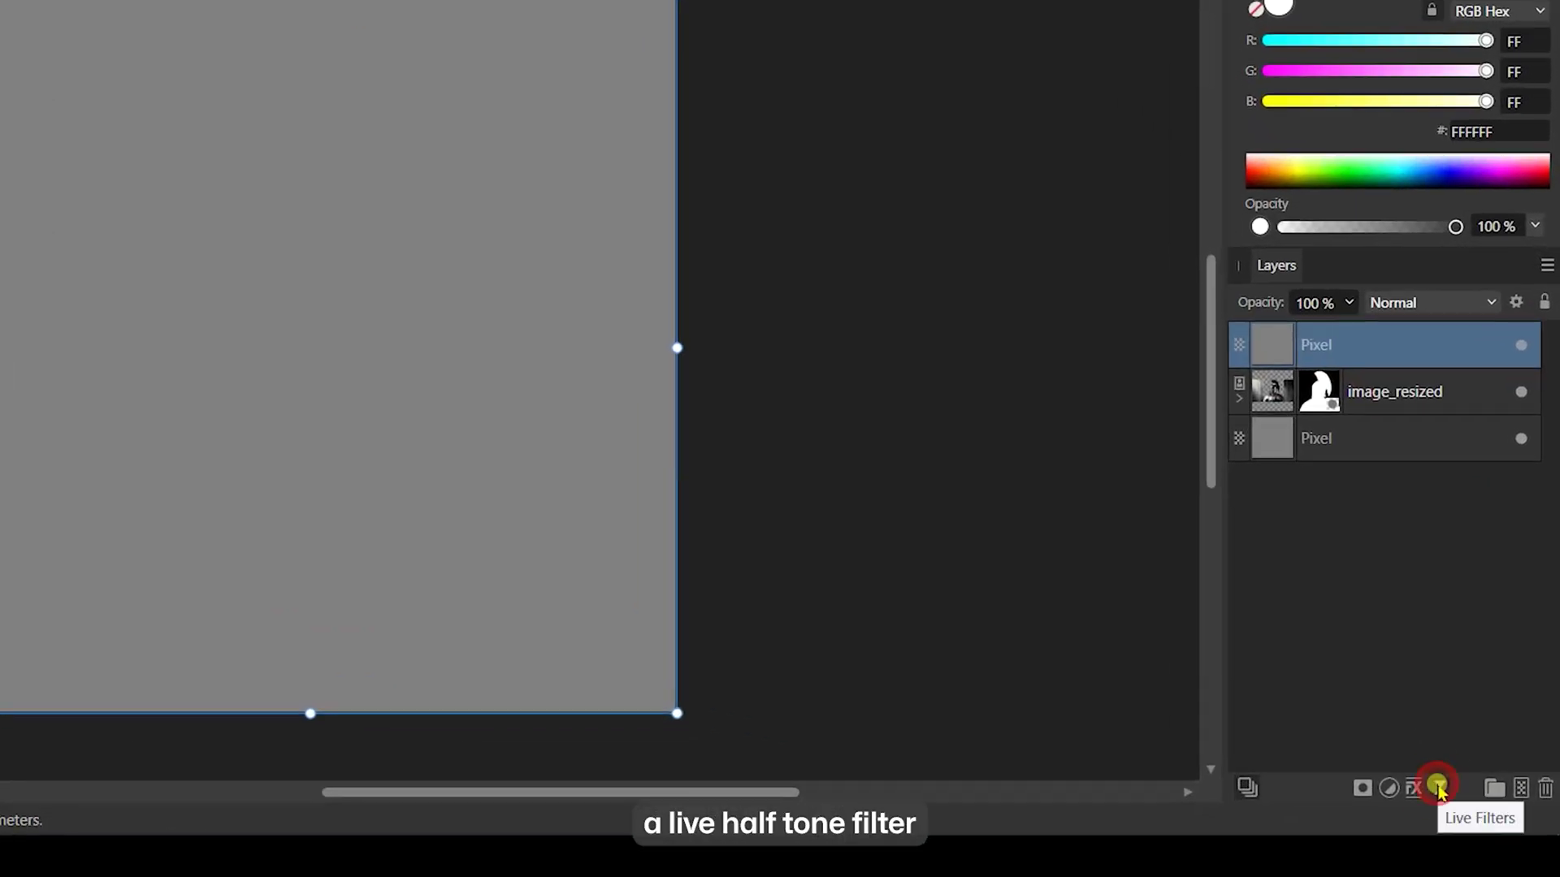
Add a monochrome Live Halftone filter to the top layer with cell size 5
click(1439, 789)
click(1360, 599)
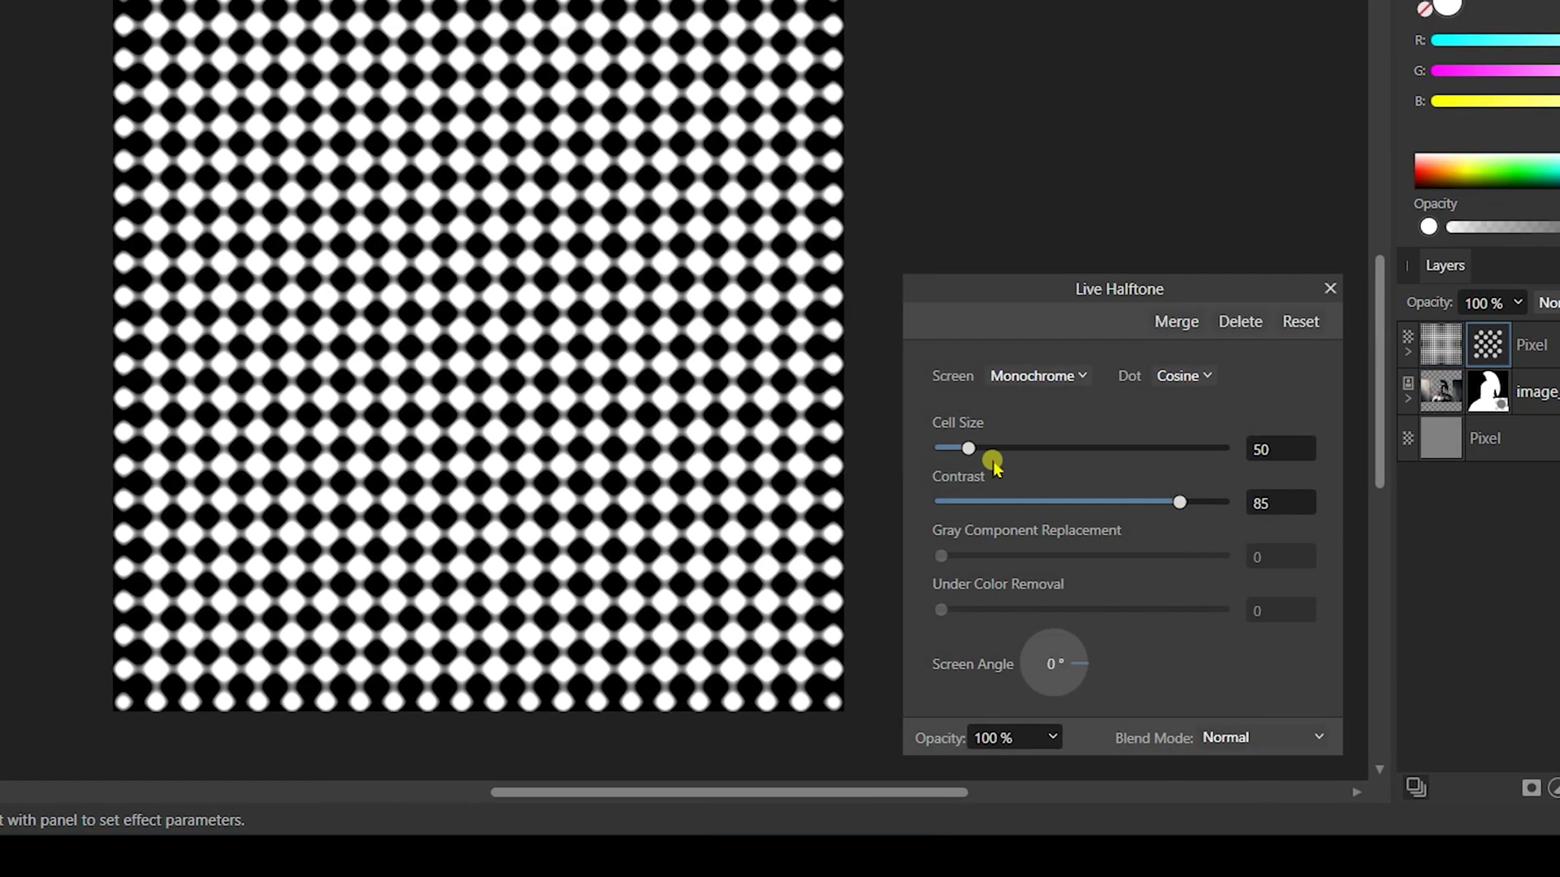
drag(968, 450, 940, 450)
text(31.452)
key(Return)
text(5)
key(Return)
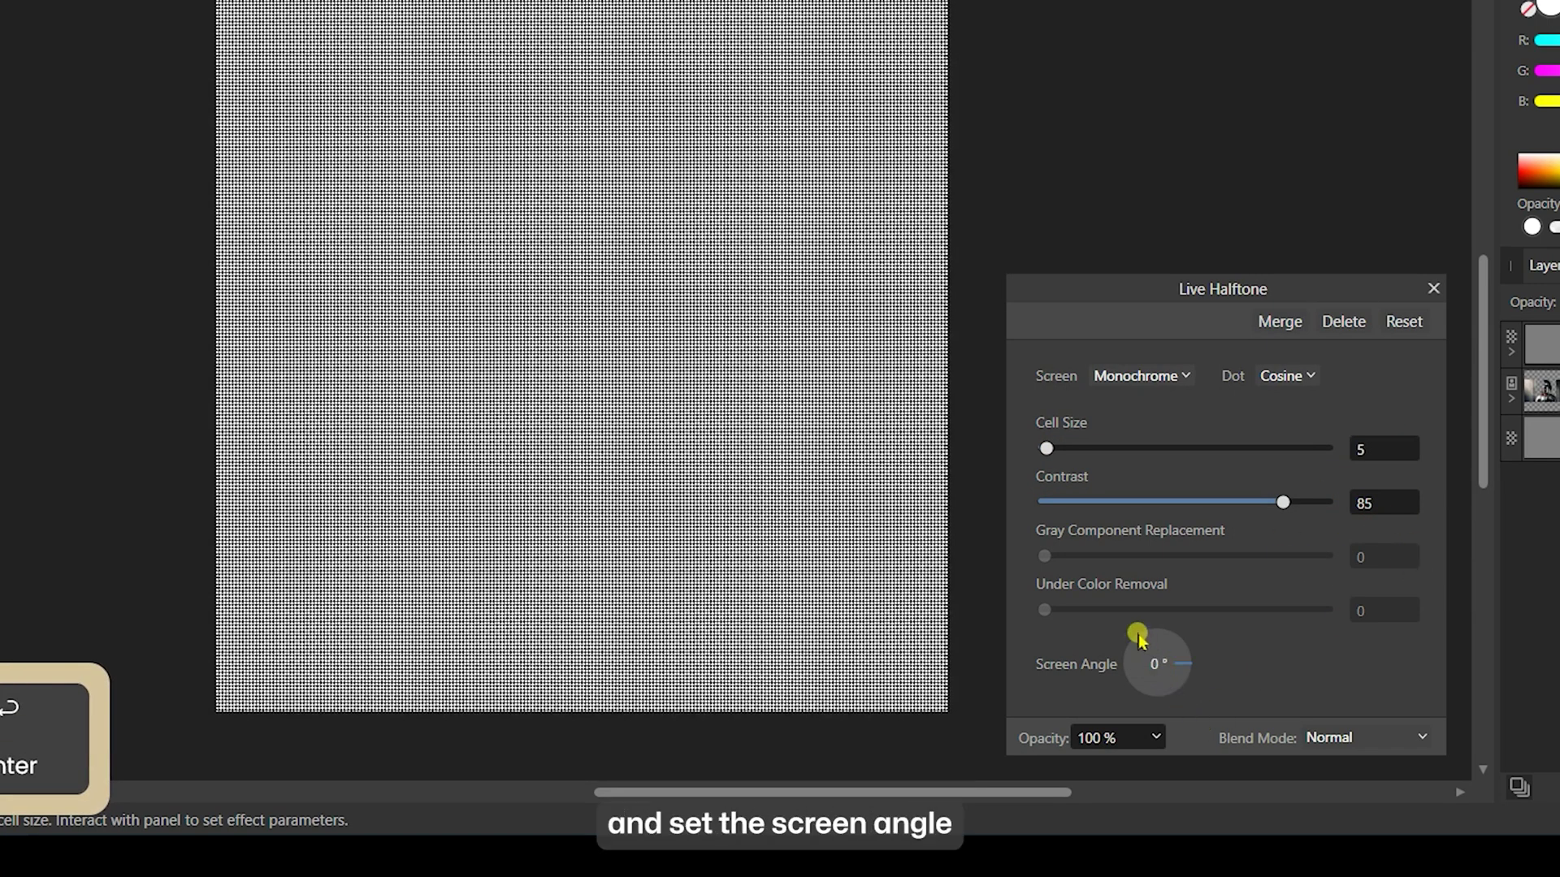
Set the halftone screen angle to 135° and contrast to 50, then close its settings
click(1137, 650)
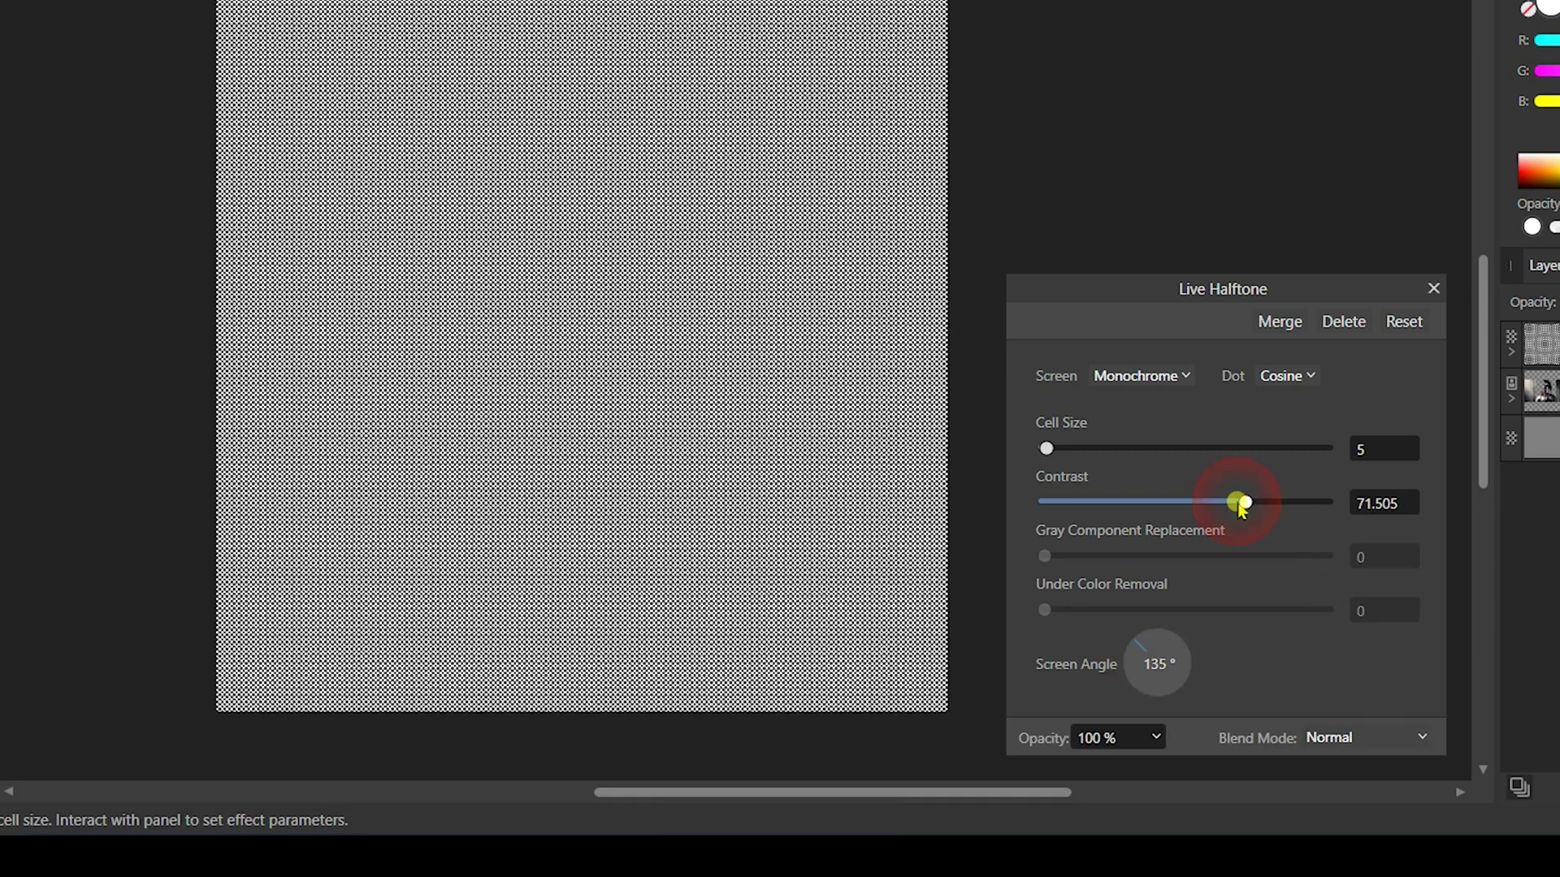
drag(1279, 503, 1219, 503)
double_click(1377, 502)
text(50)
key(Return)
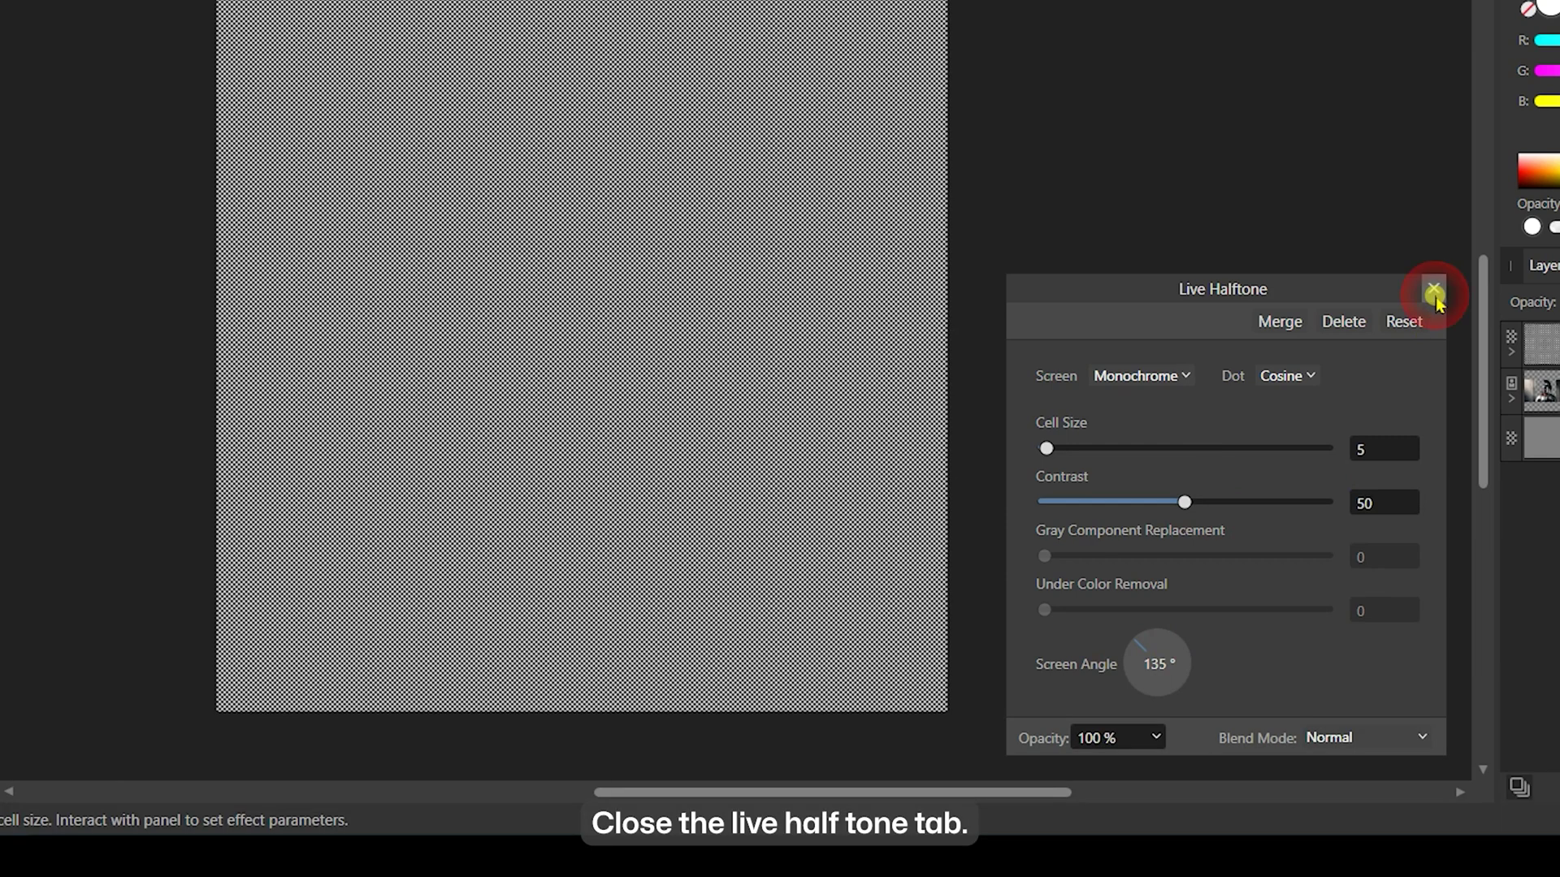
click(1434, 292)
click(1344, 345)
click(1323, 341)
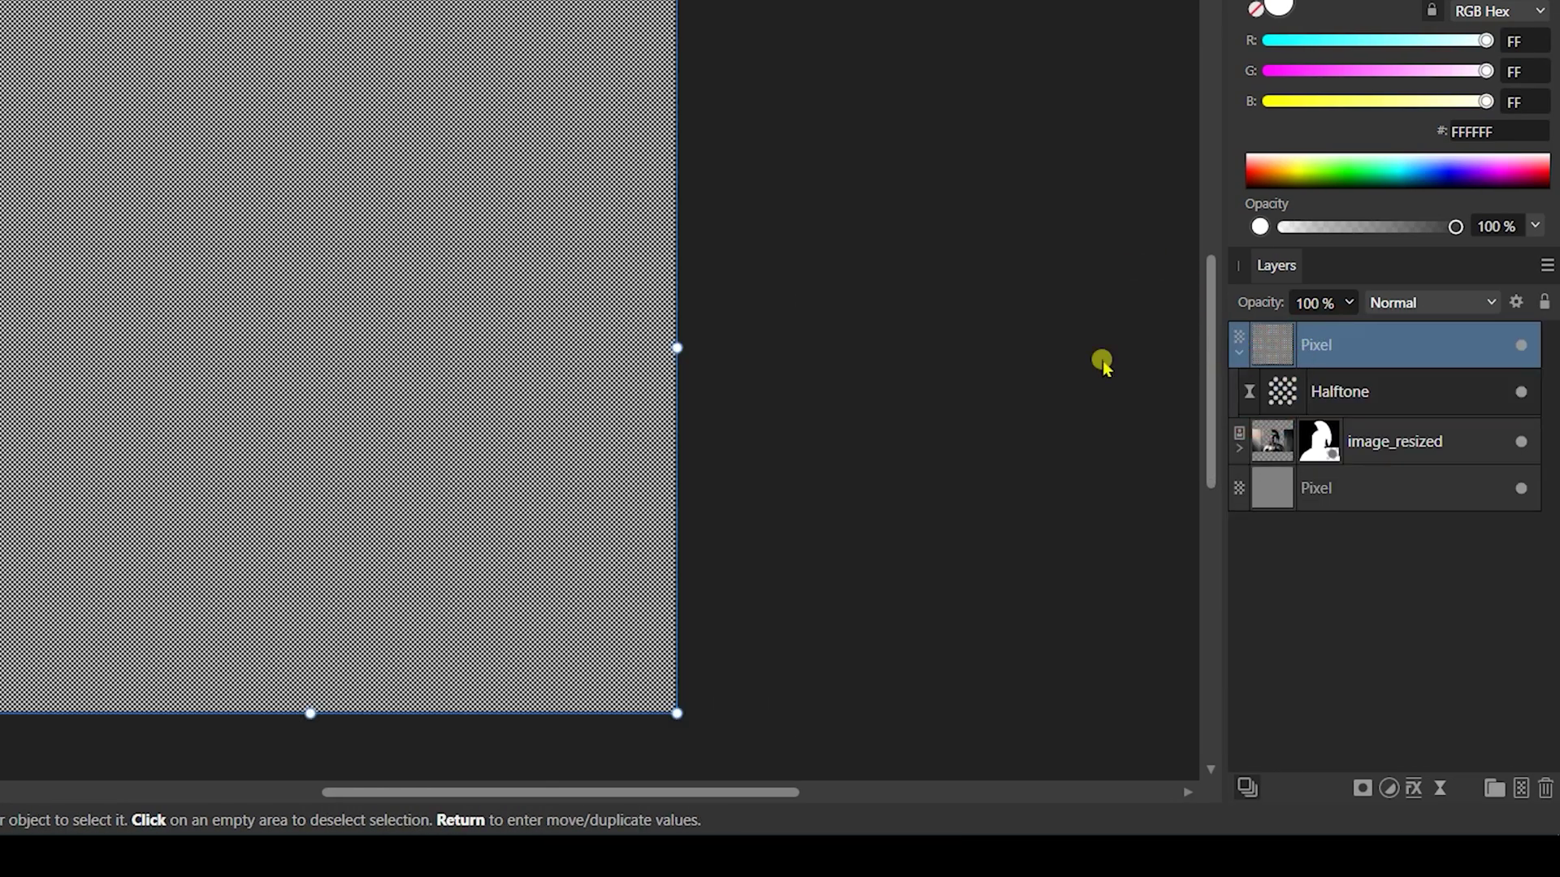
Add a Twirl live filter with a 90° angle and 1024 px radius
click(1440, 788)
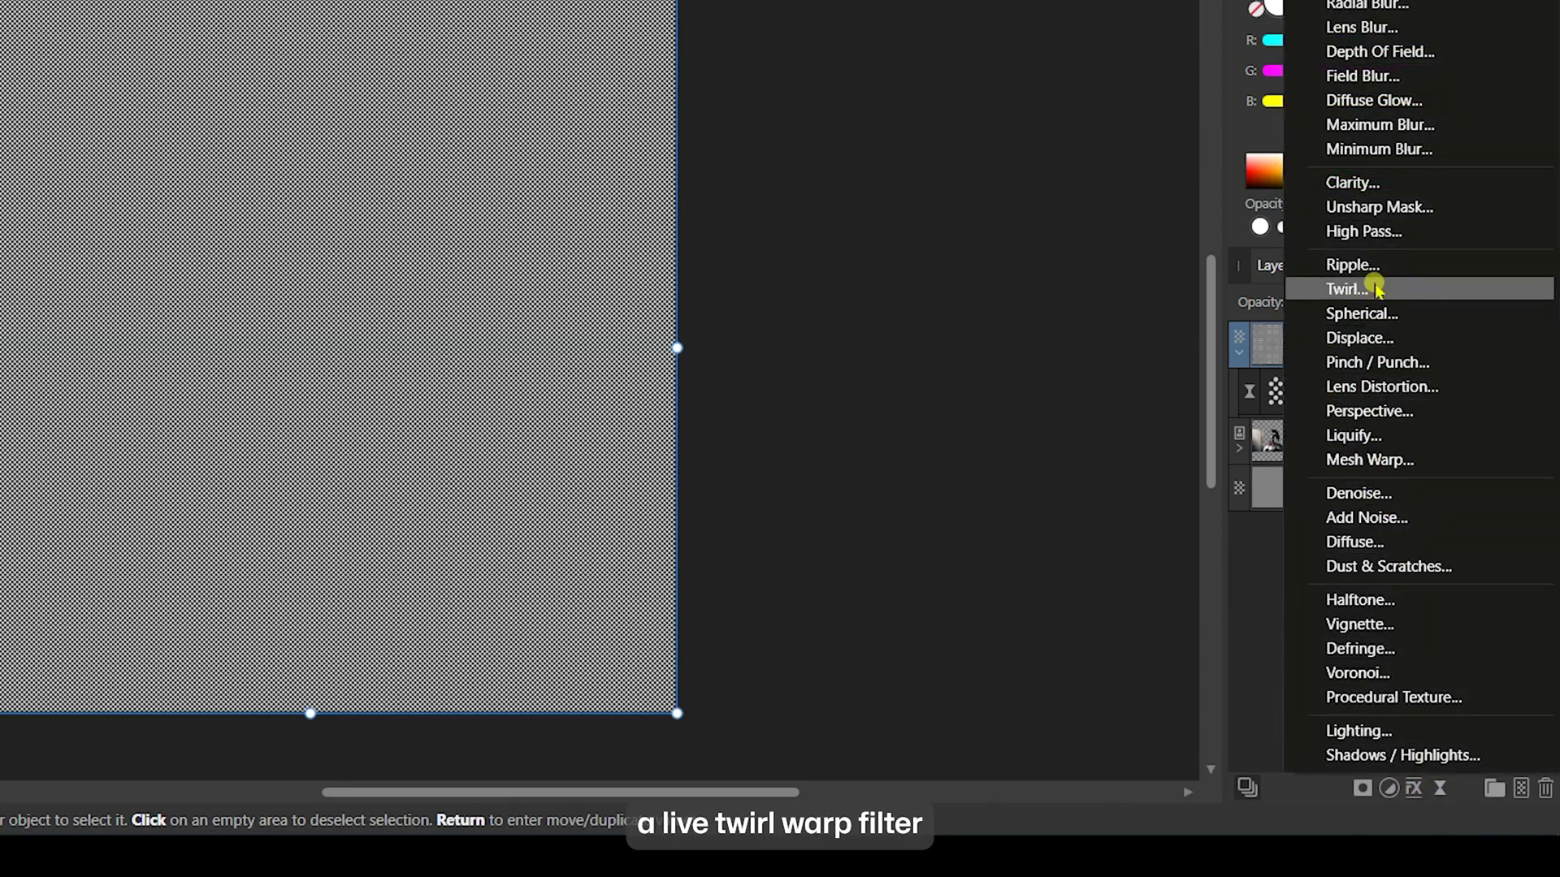
click(1348, 289)
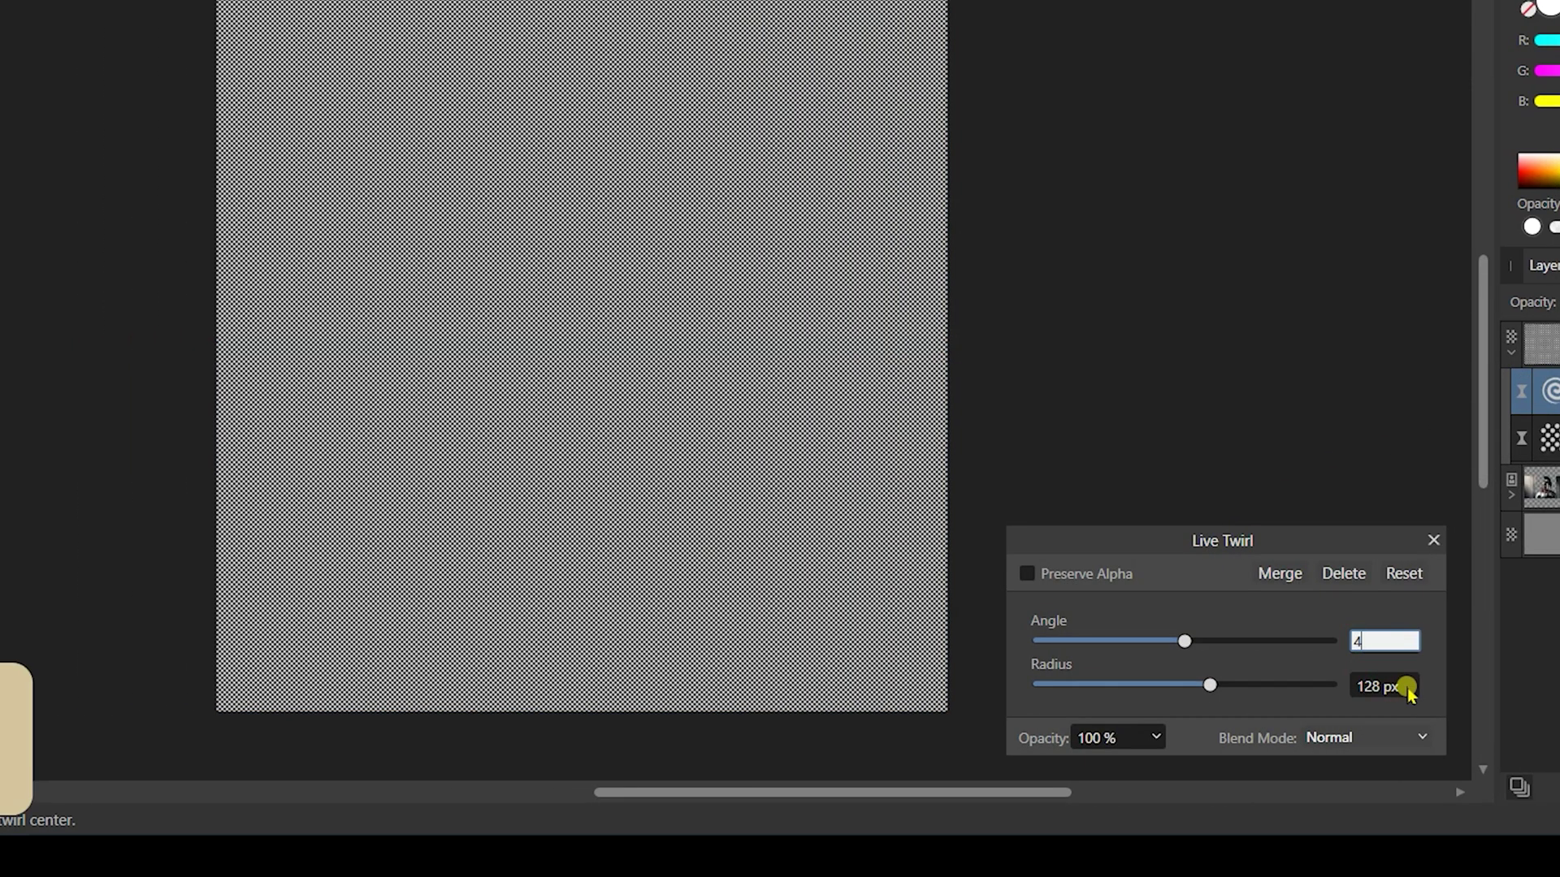
text(45)
key(Return)
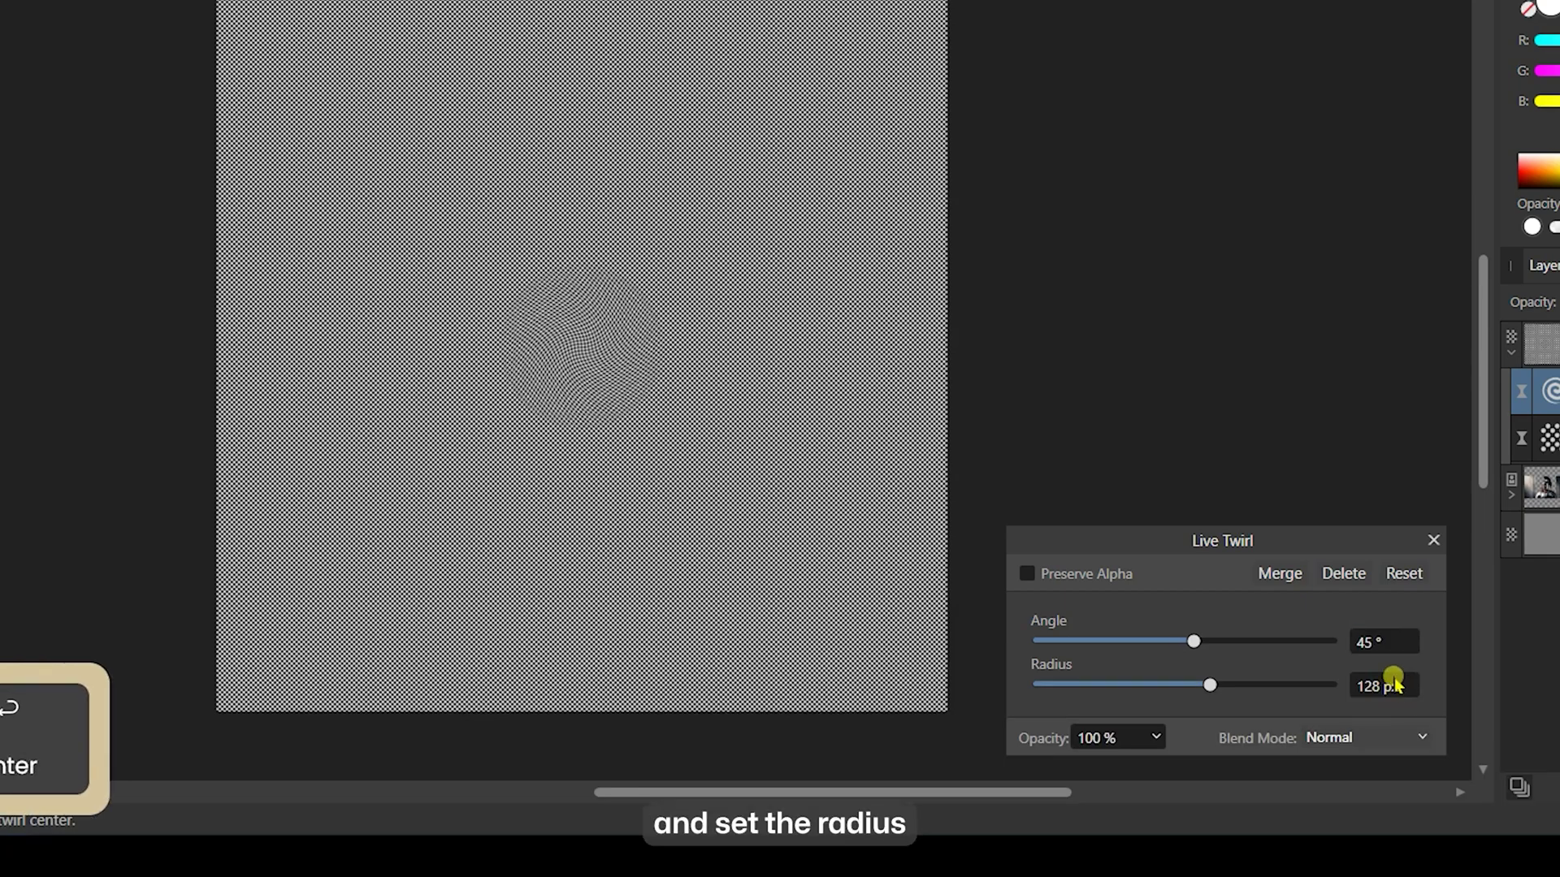
text(400)
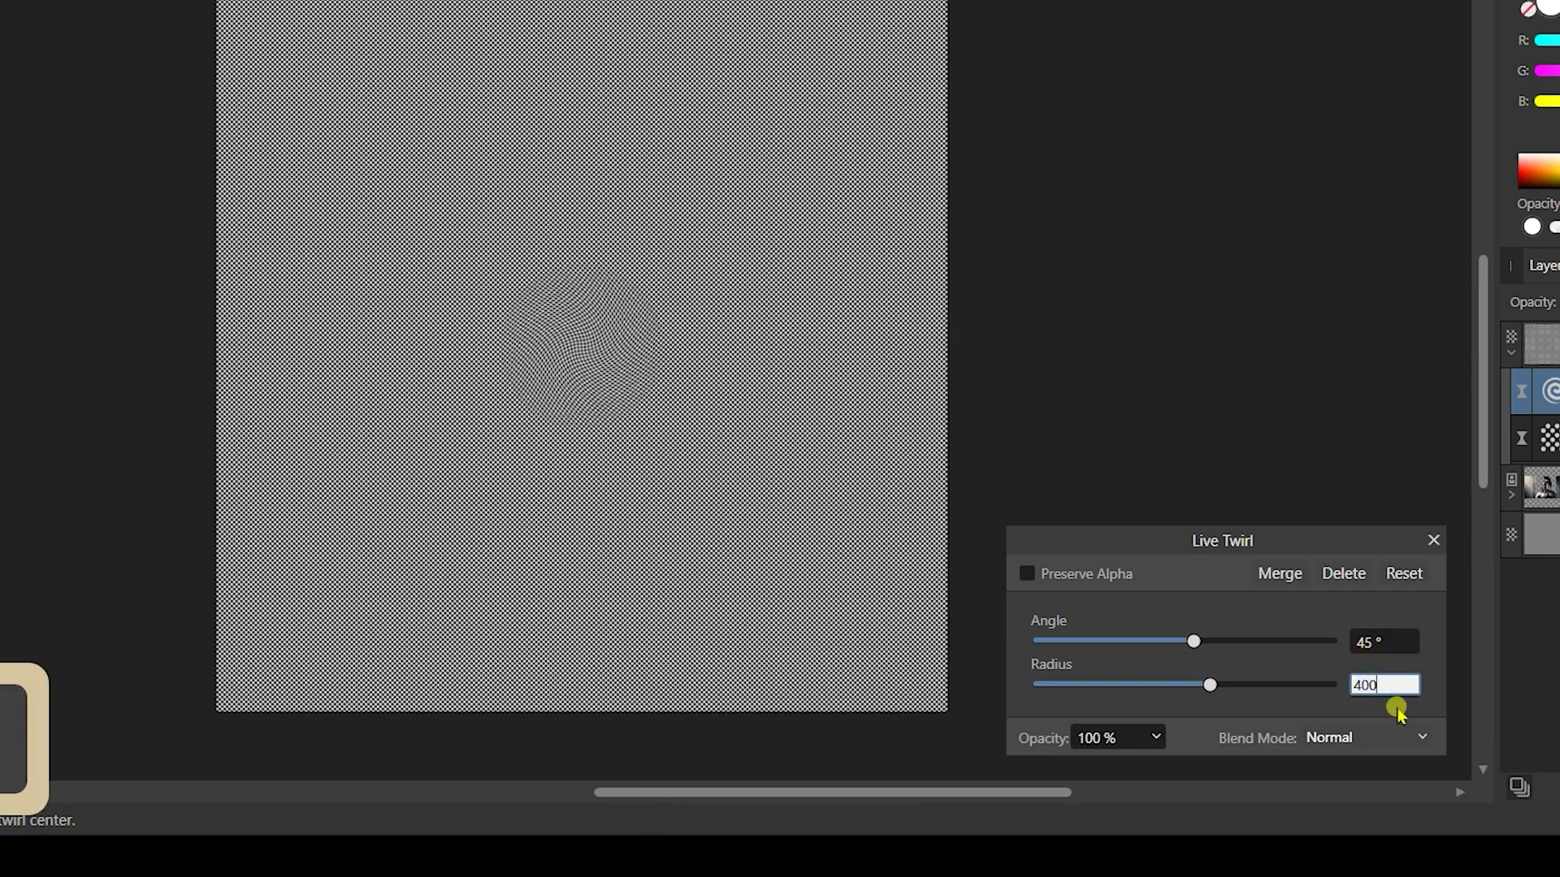
key(Return)
drag(1279, 687, 1337, 689)
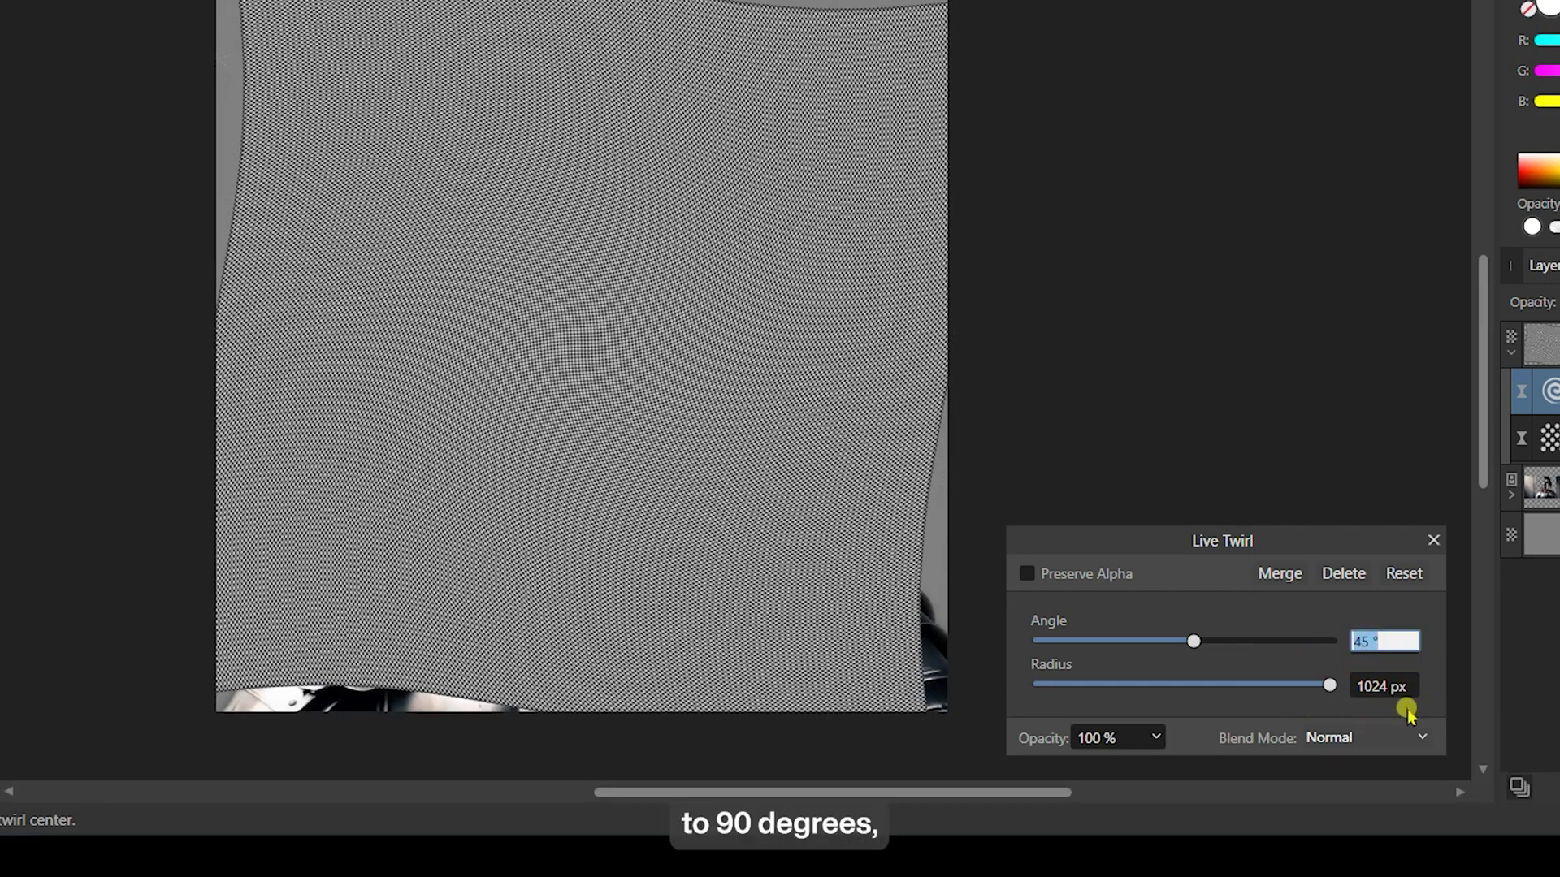
click(1384, 643)
text(90)
key(Return)
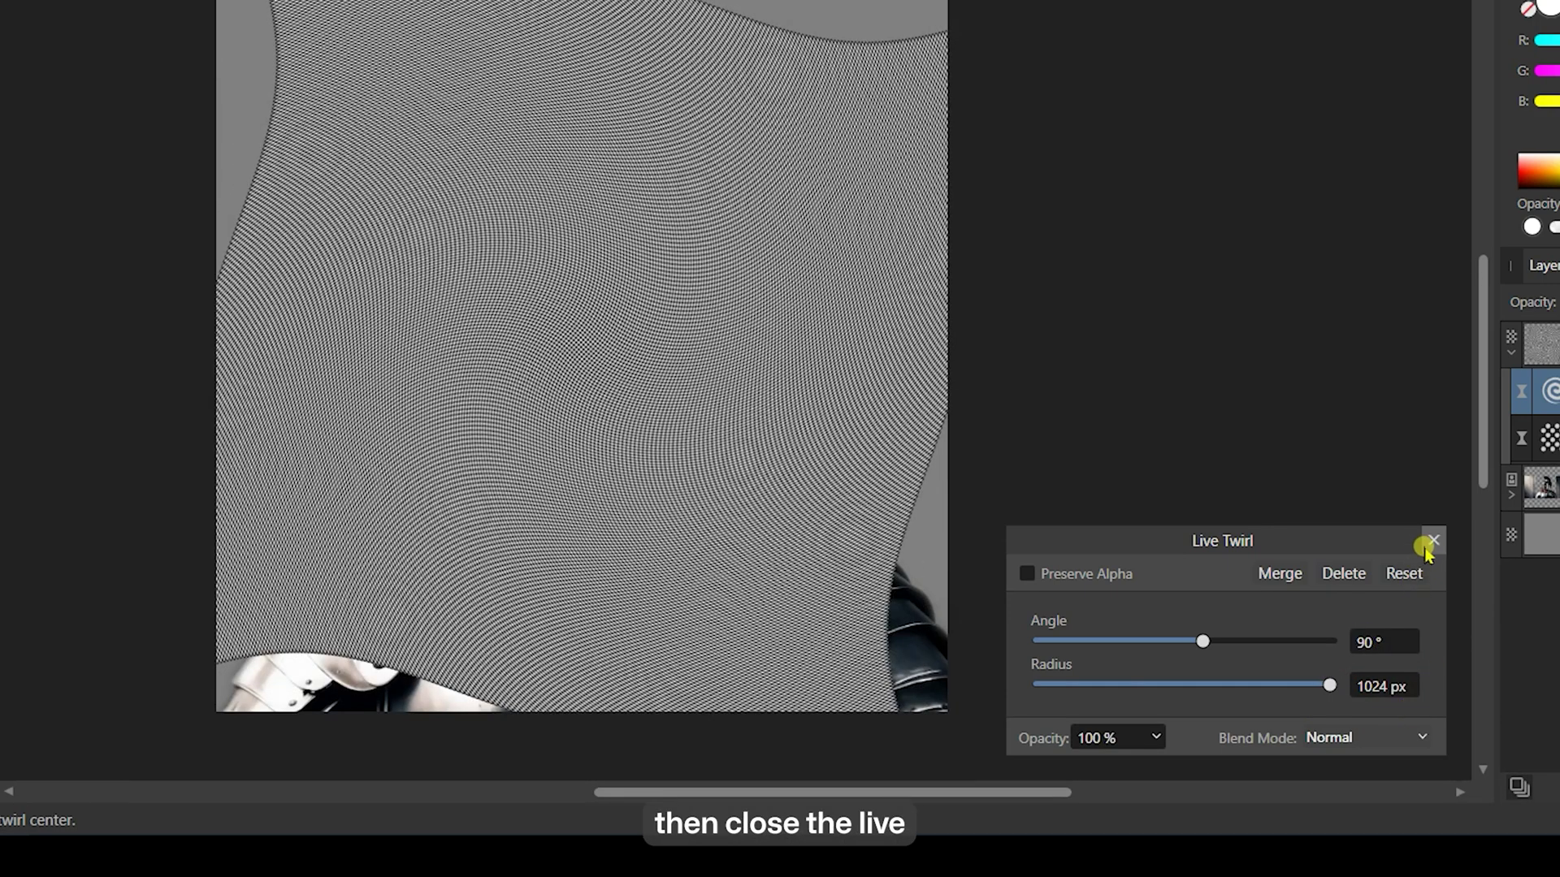
click(1429, 543)
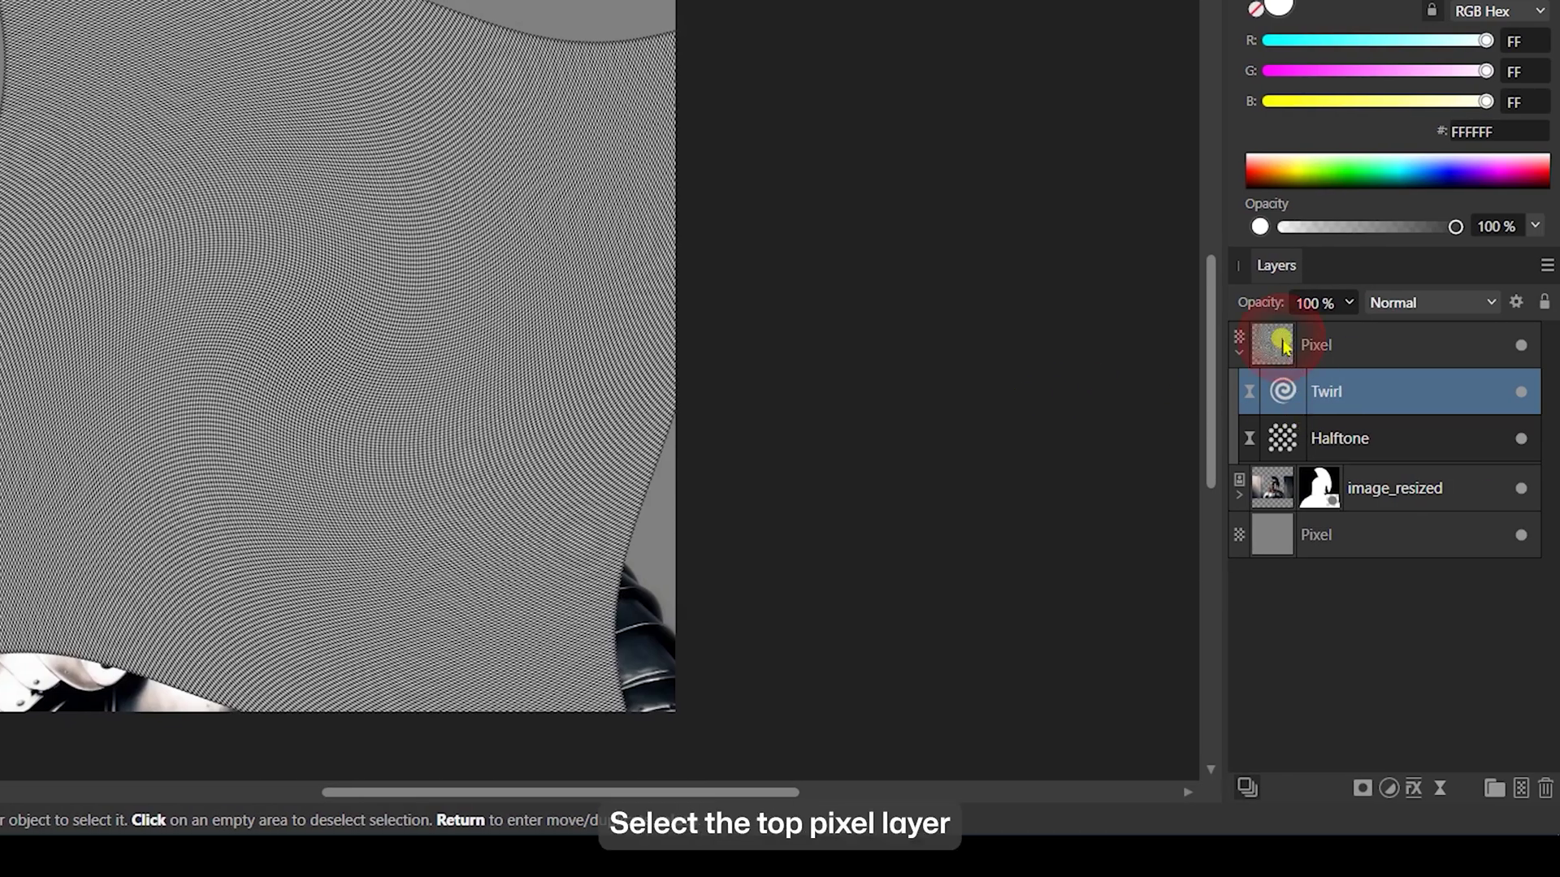
Scale the twirled pattern layer past the canvas edges and centre it vertically and horizontally
click(1286, 344)
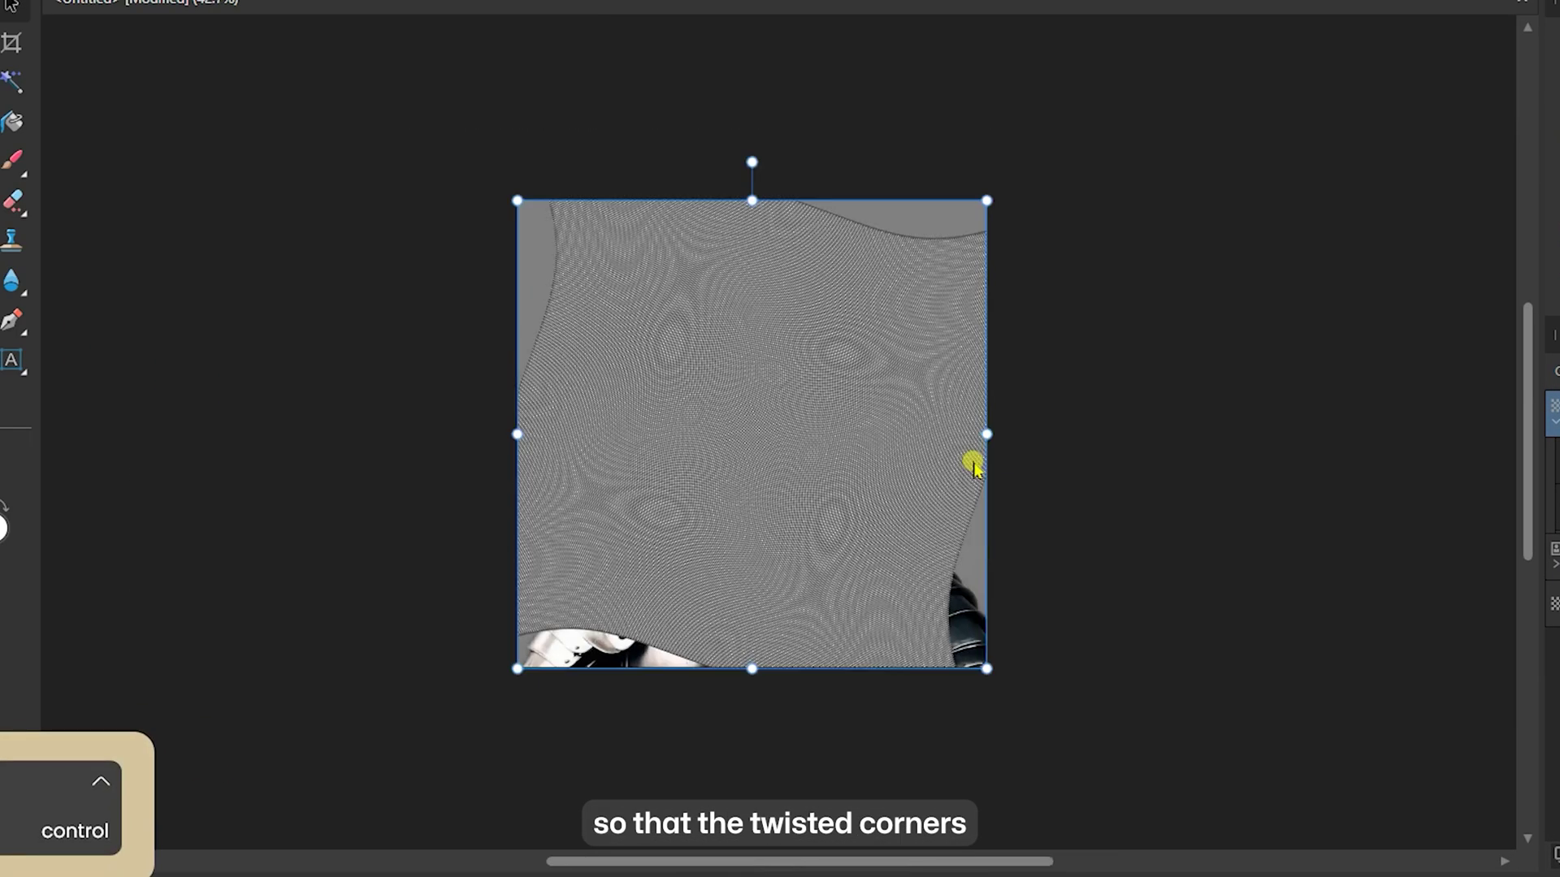
scroll(973, 464, down, 1)
drag(985, 629, 1146, 758)
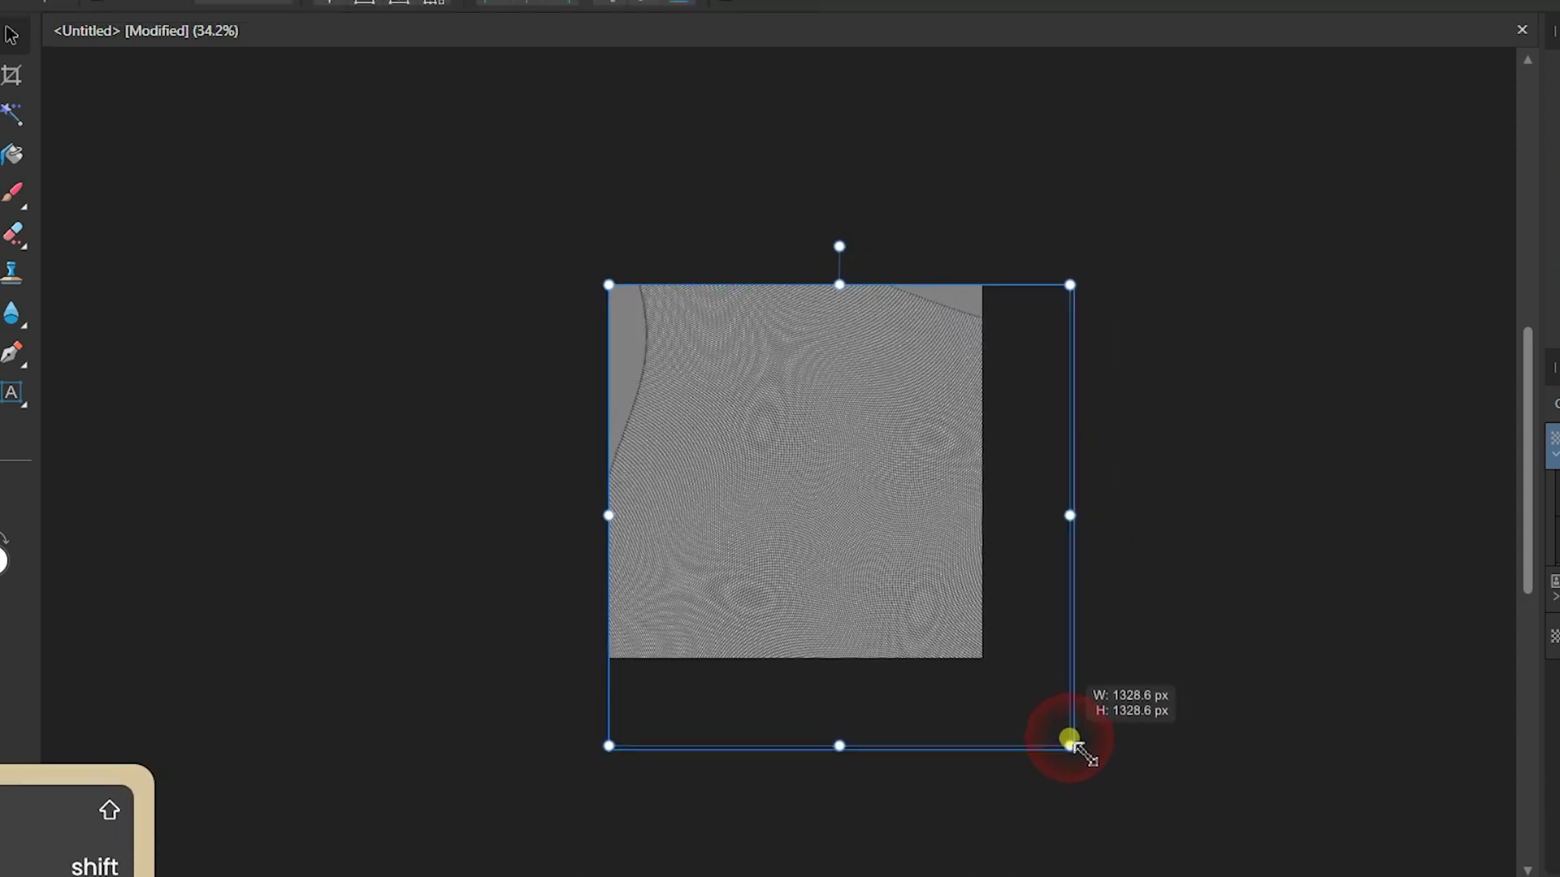
click(644, 26)
click(526, 26)
key(Escape)
scroll(884, 524, up, 1)
scroll(926, 445, up, 1)
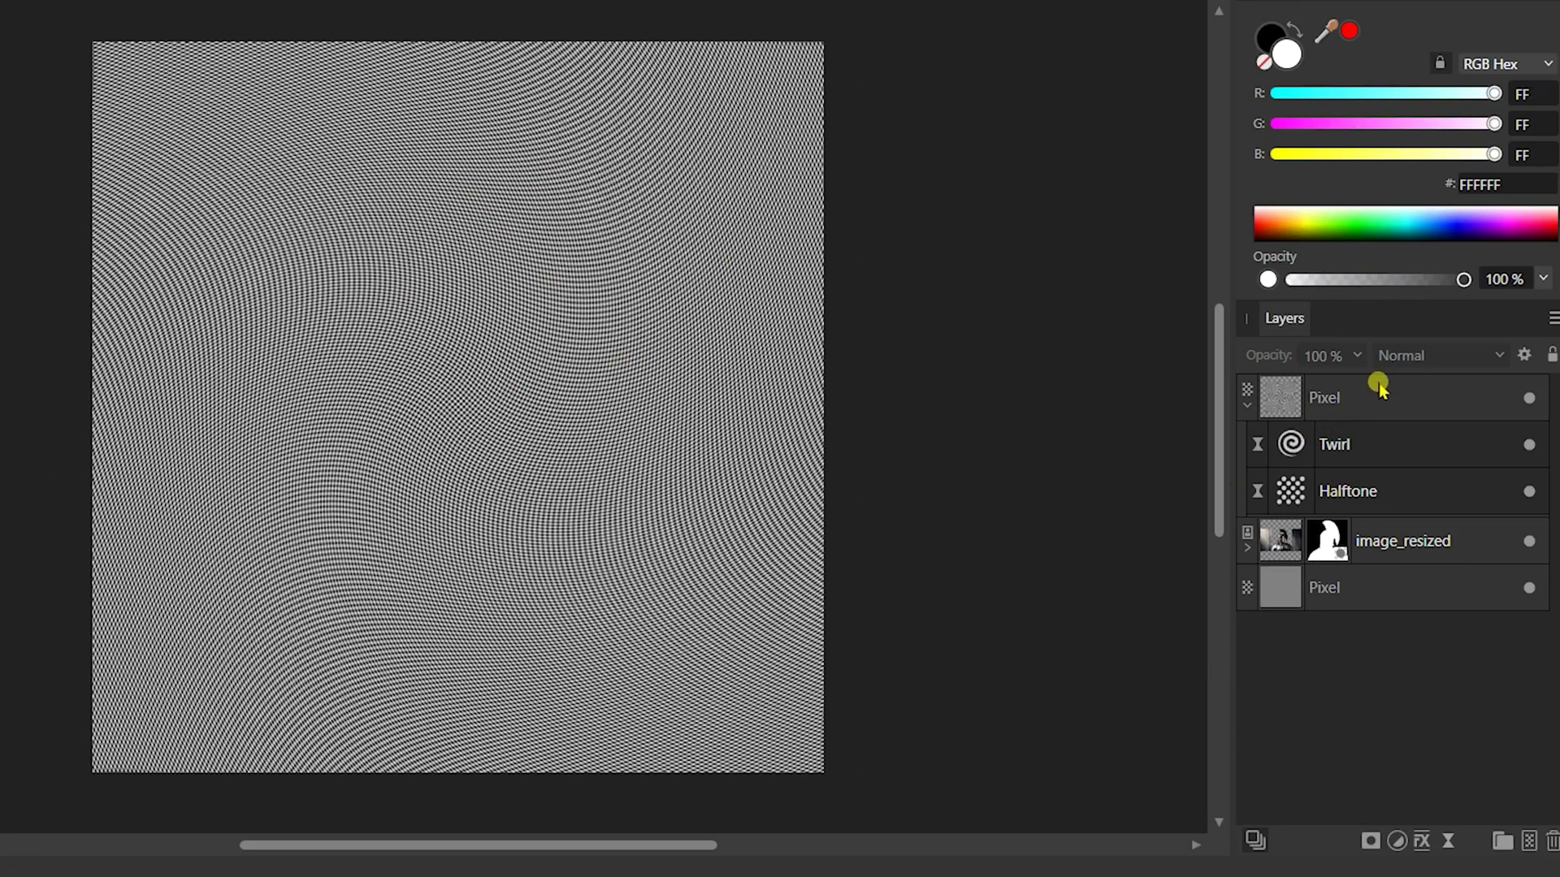
Set the top pattern layer's blend mode to Hard Mix
click(1357, 398)
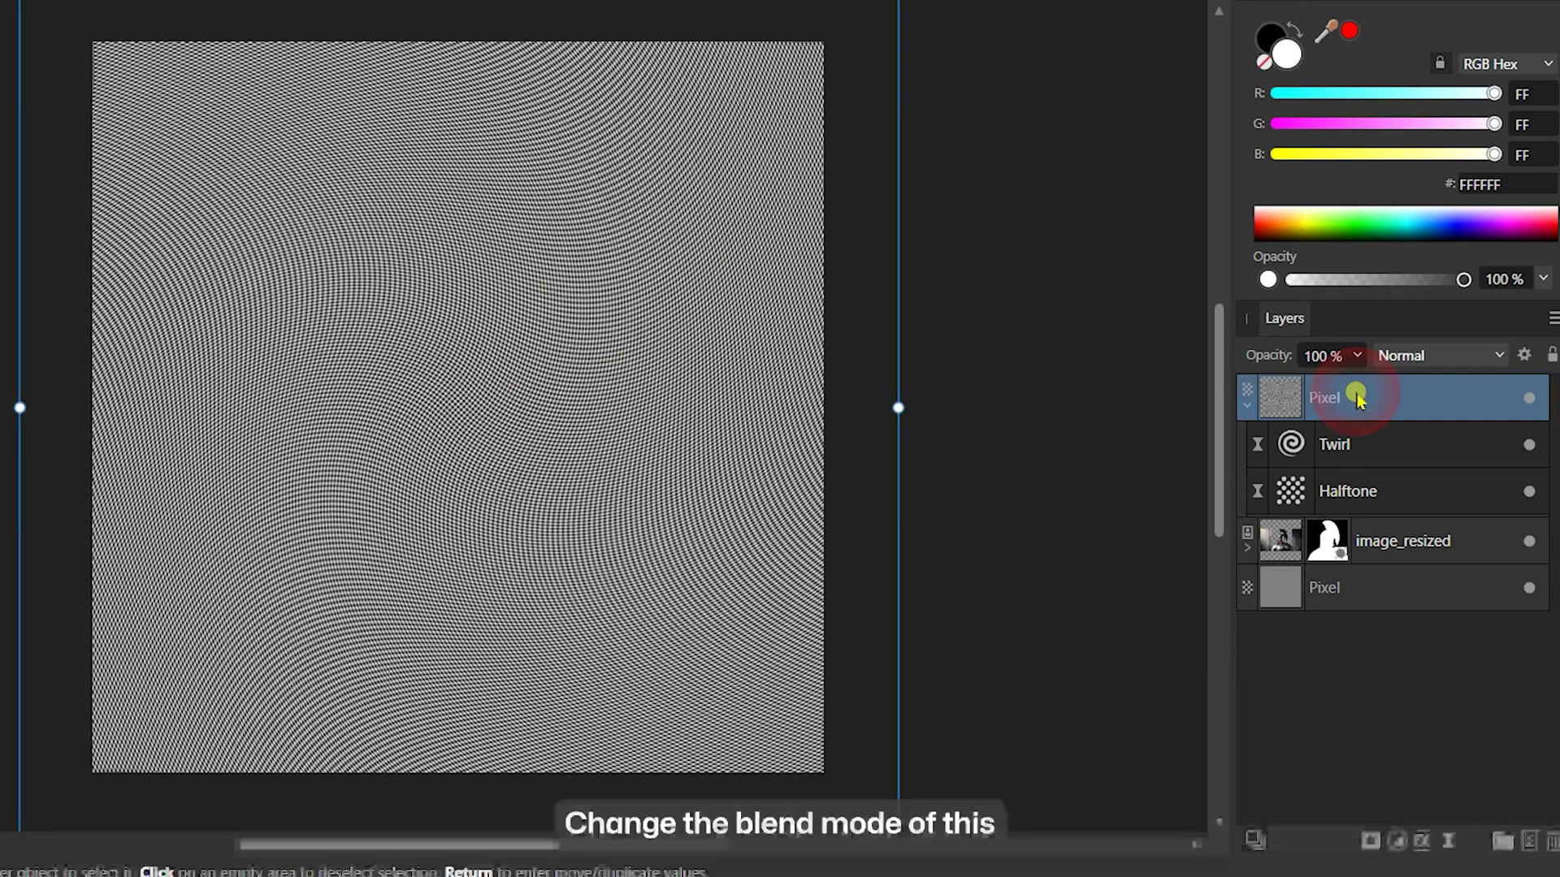
click(1413, 354)
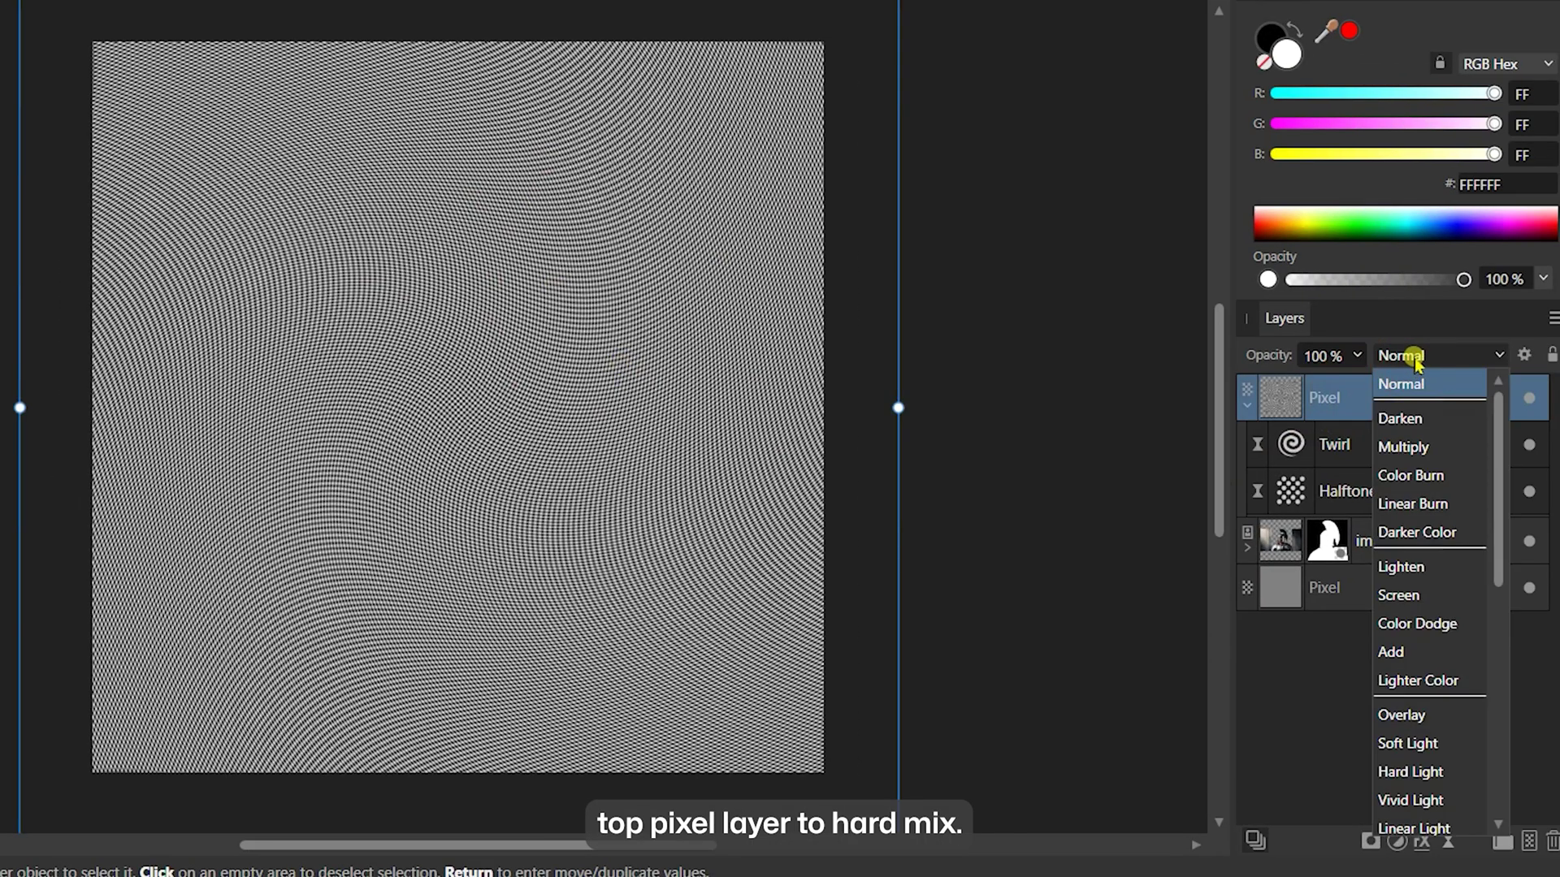
scroll(1432, 609, down, 2)
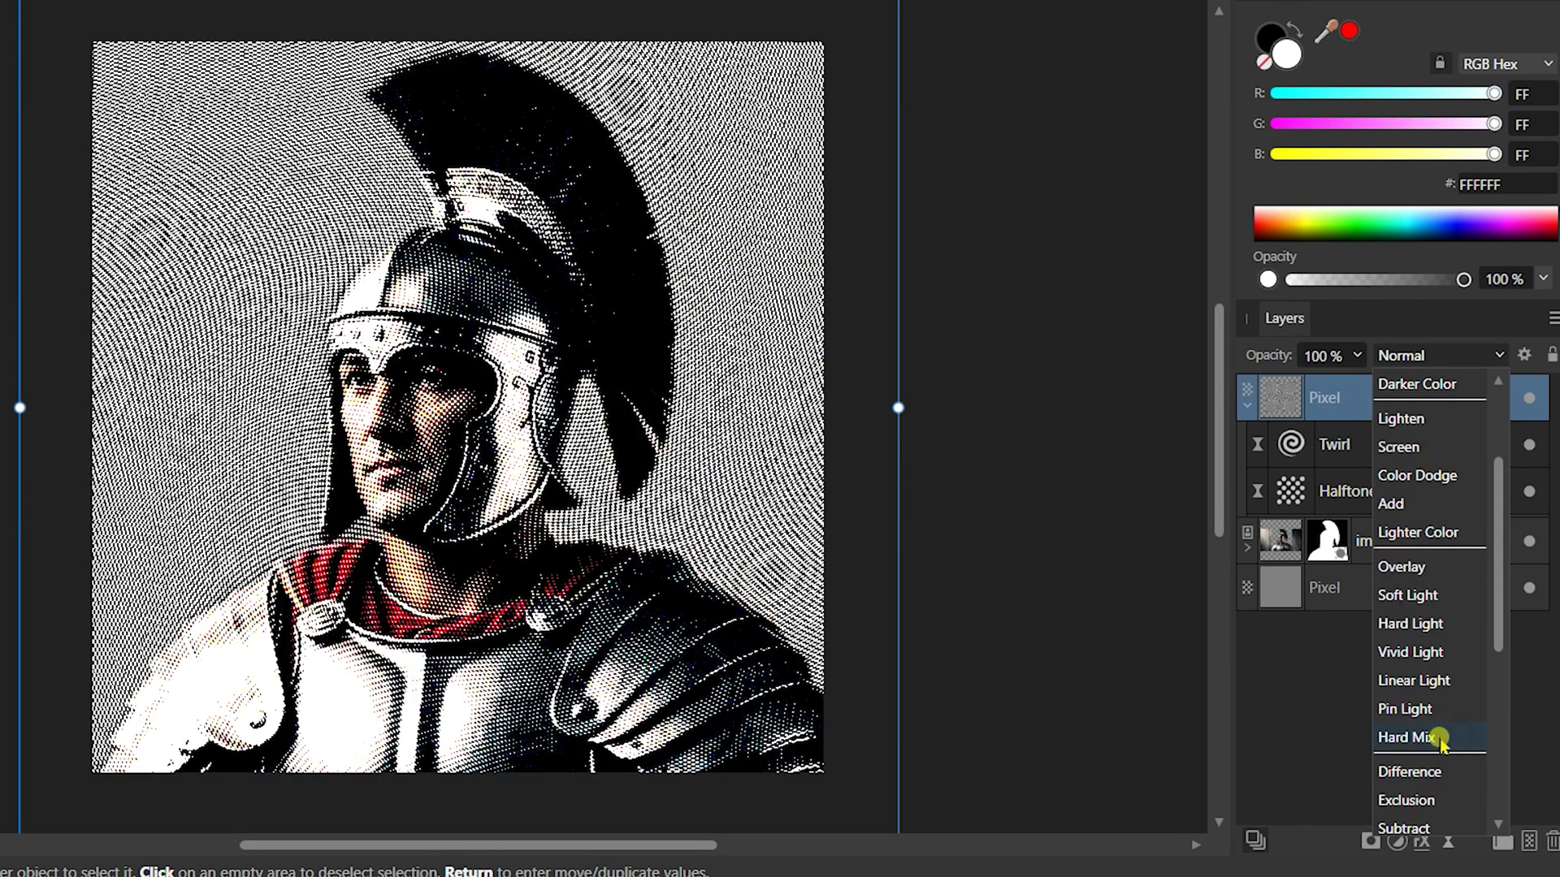
click(1442, 744)
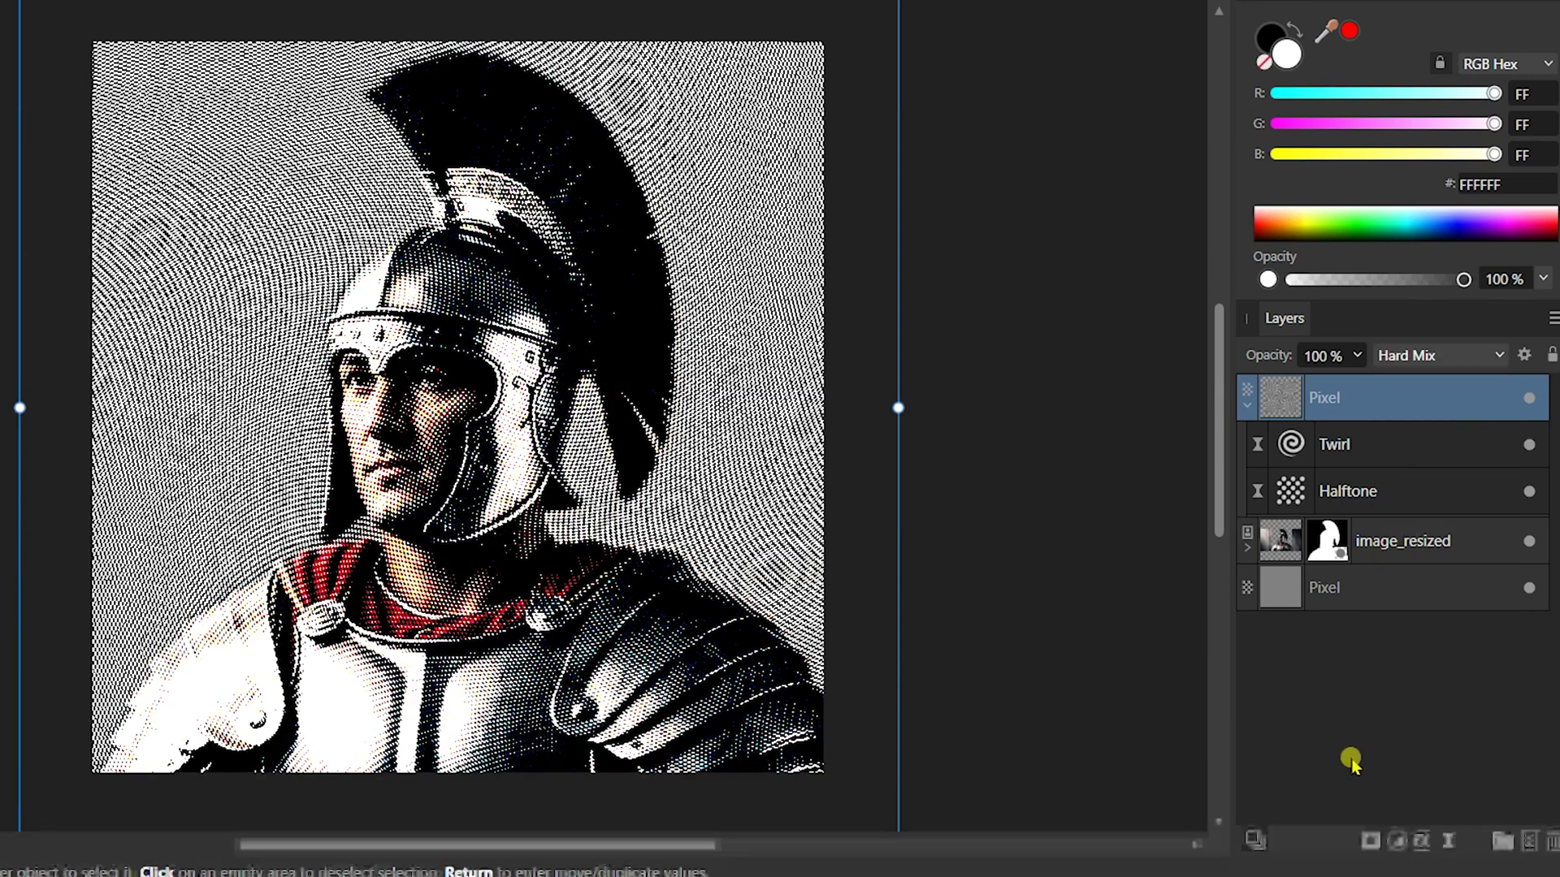
Add a Black and White adjustment with default settings at the top of the stack
click(1401, 841)
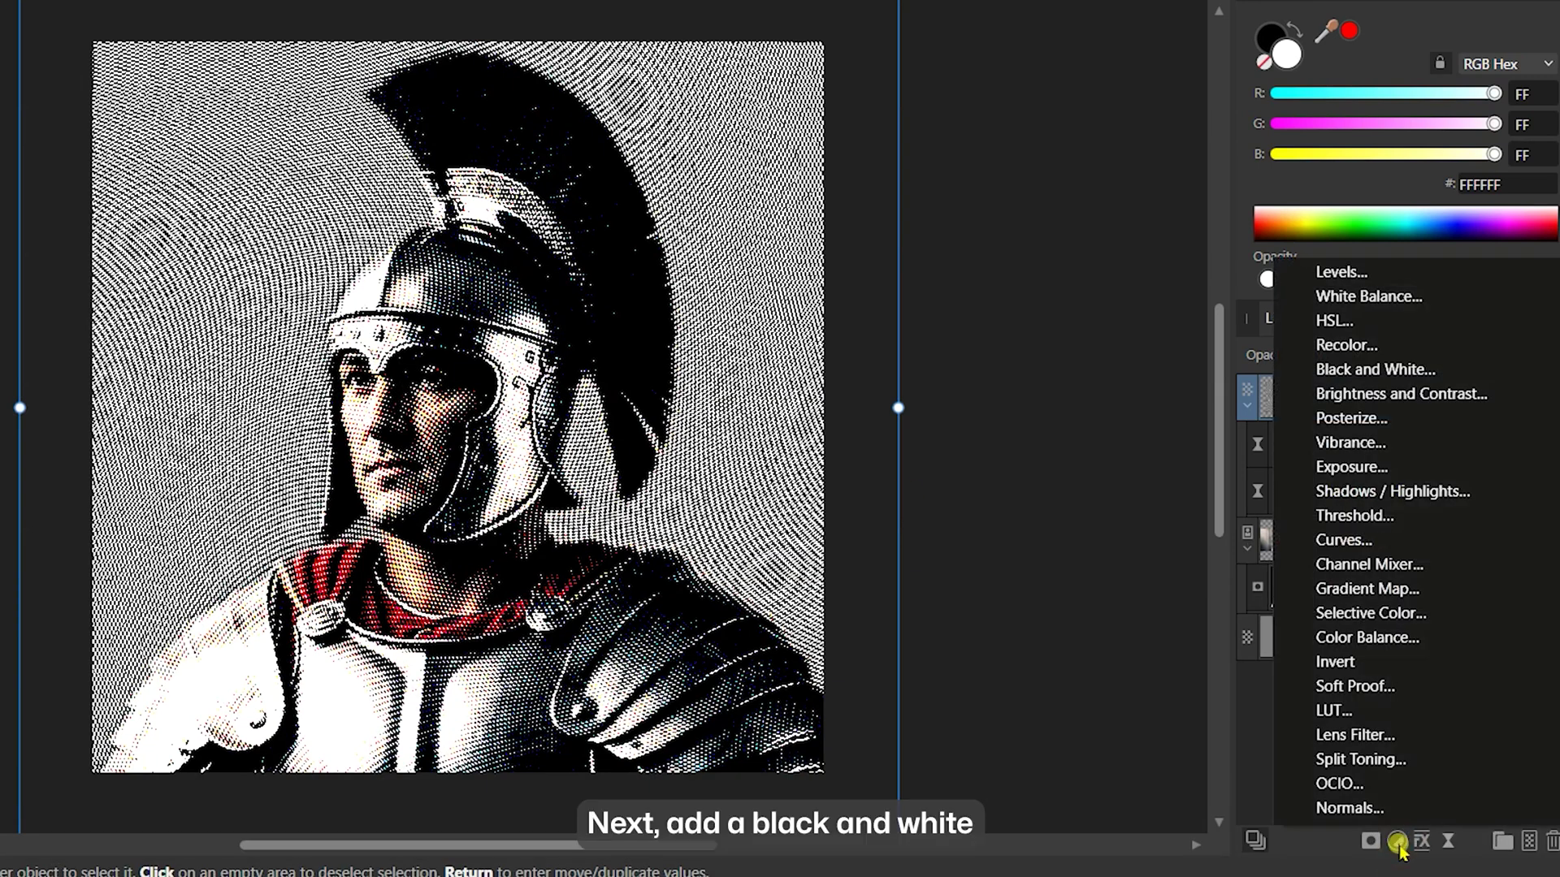
click(1371, 369)
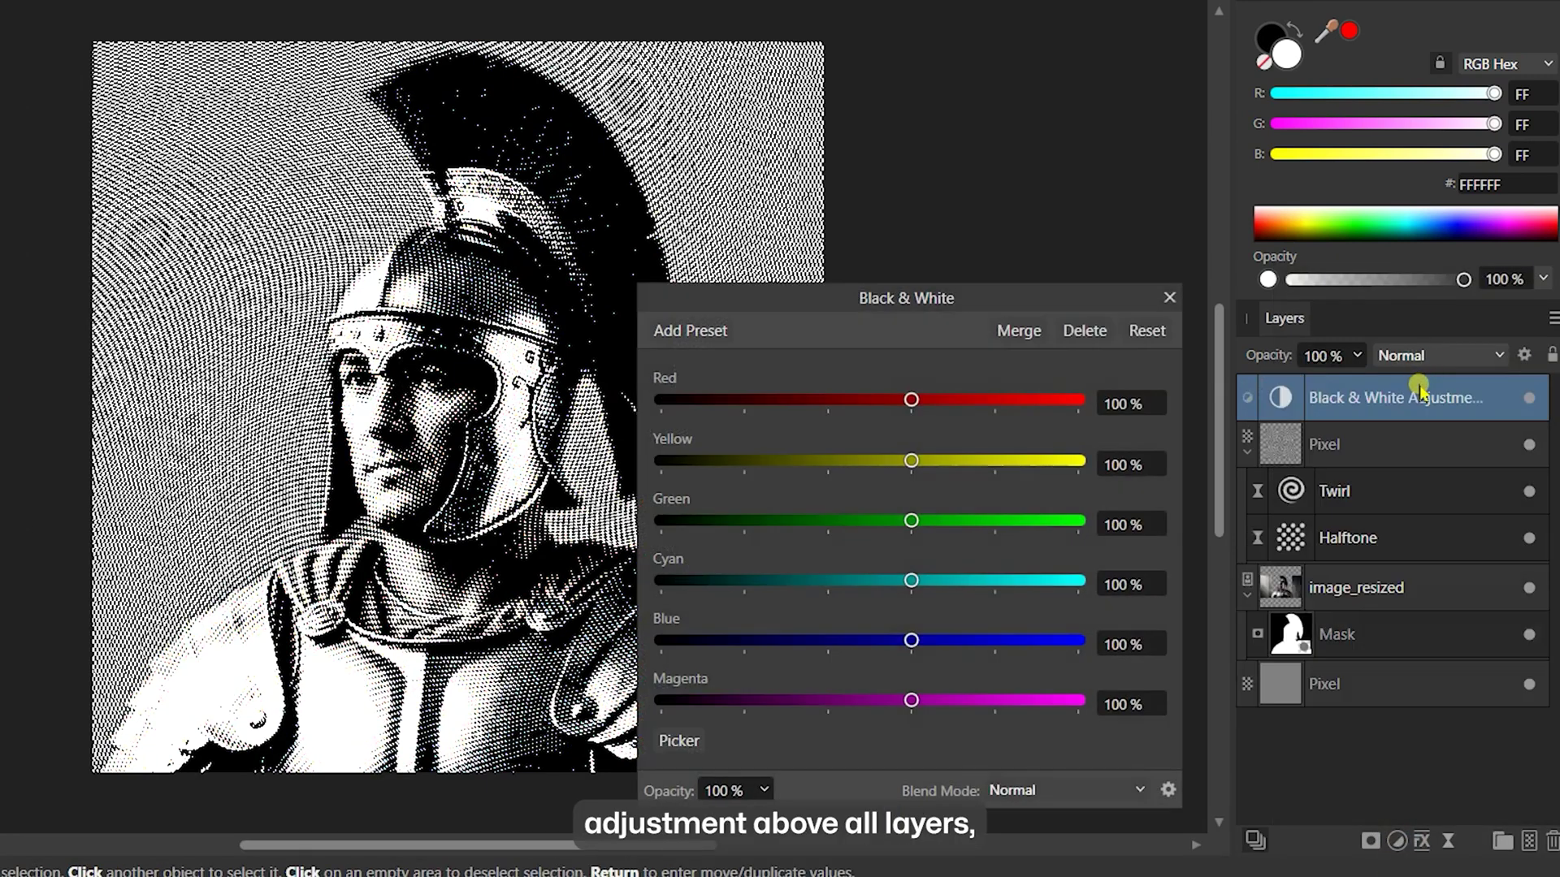
click(1171, 296)
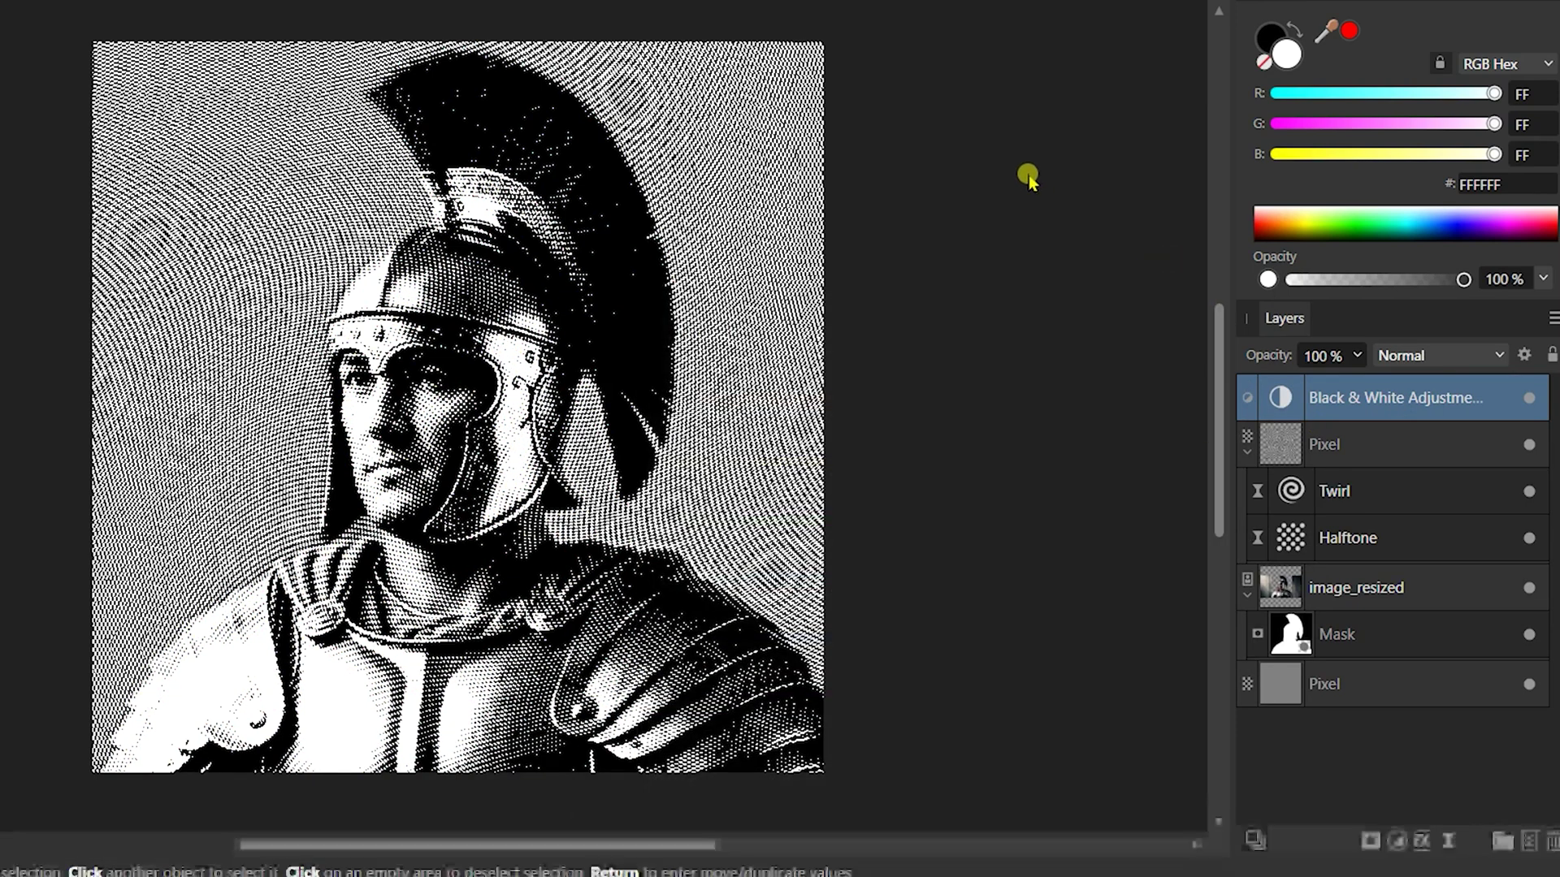
Add a new pixel layer on top and fill it with dark green #003C12
click(1535, 845)
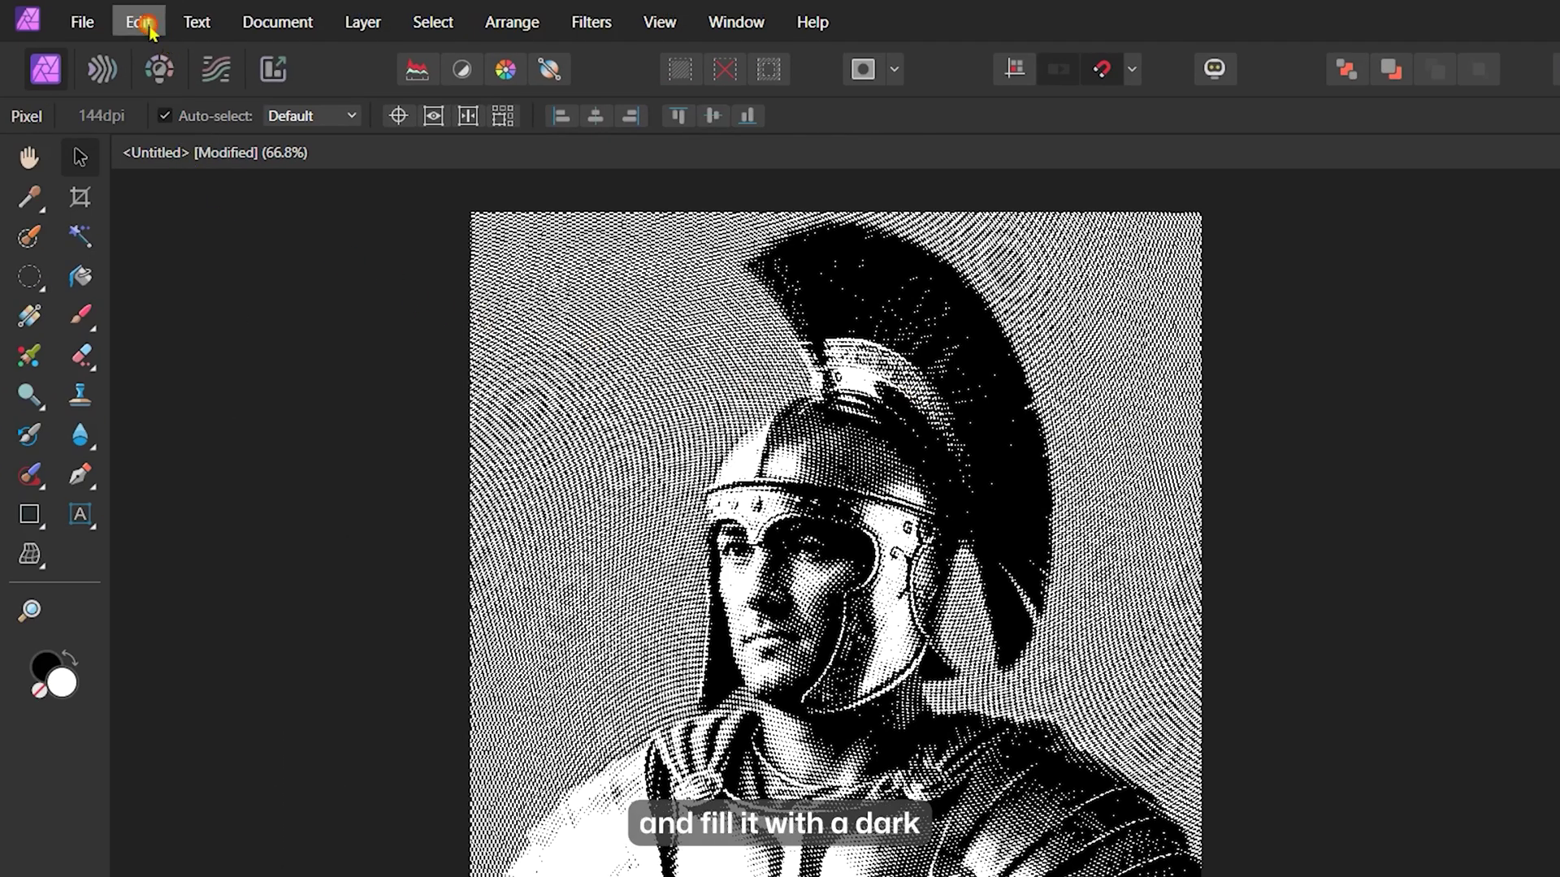
click(141, 23)
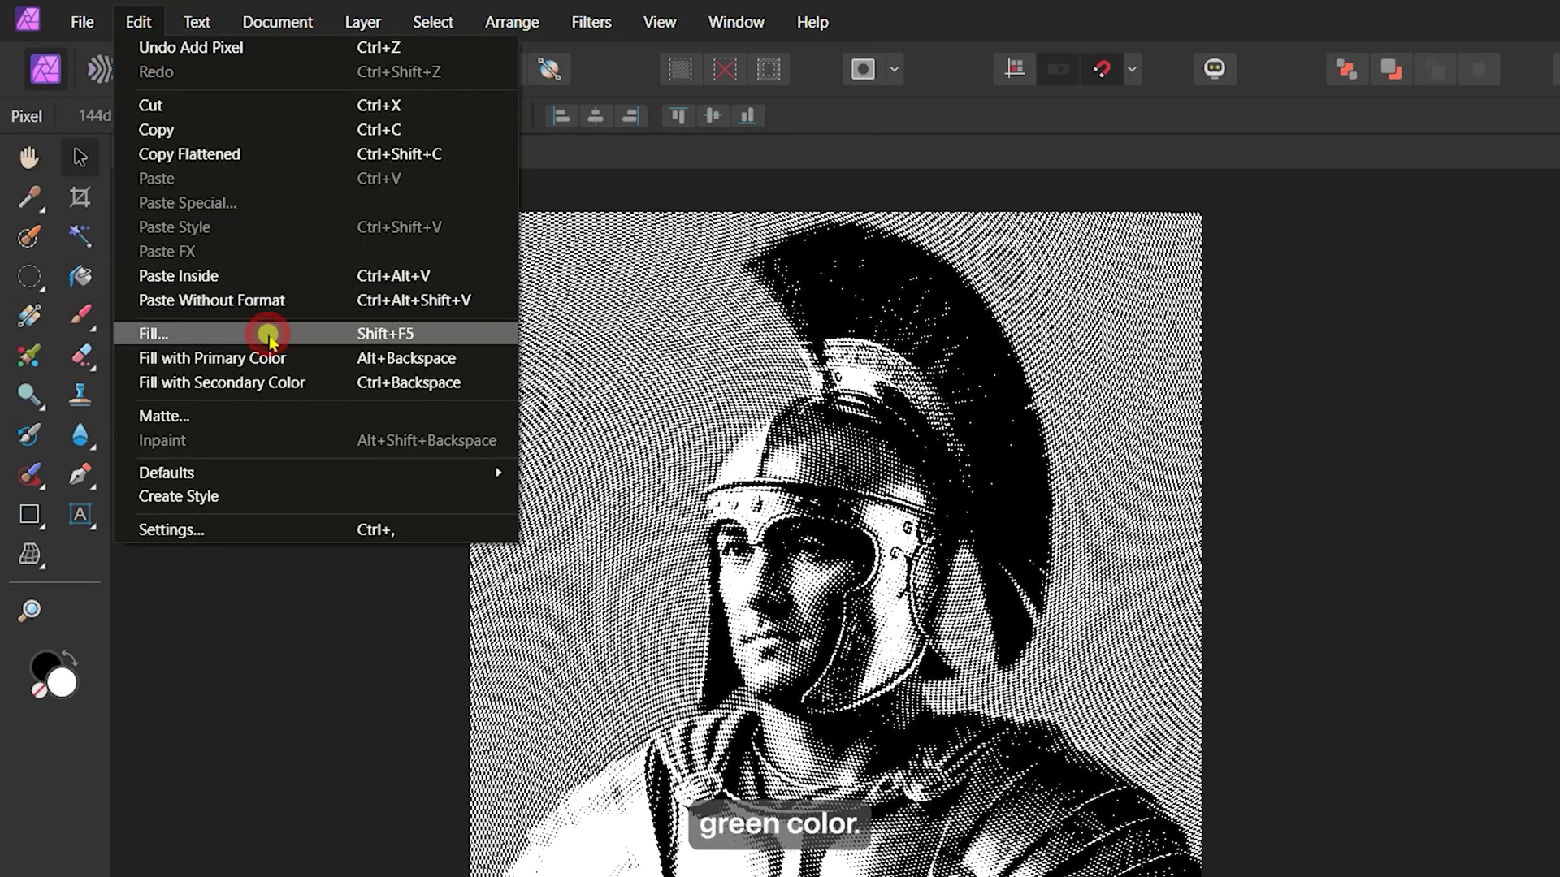
click(153, 333)
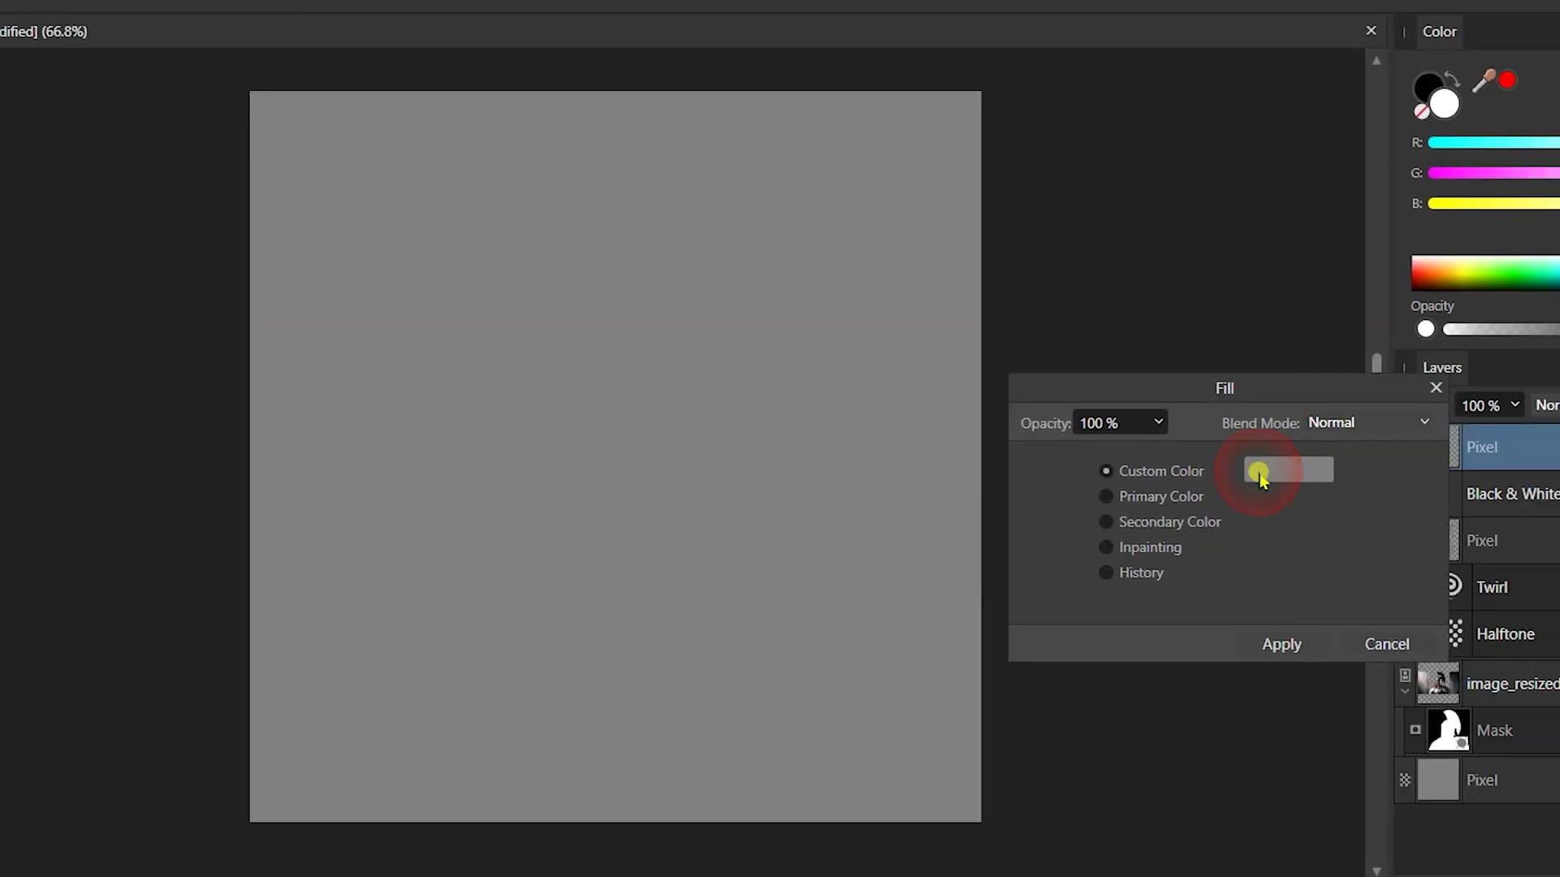
click(1262, 475)
click(1207, 515)
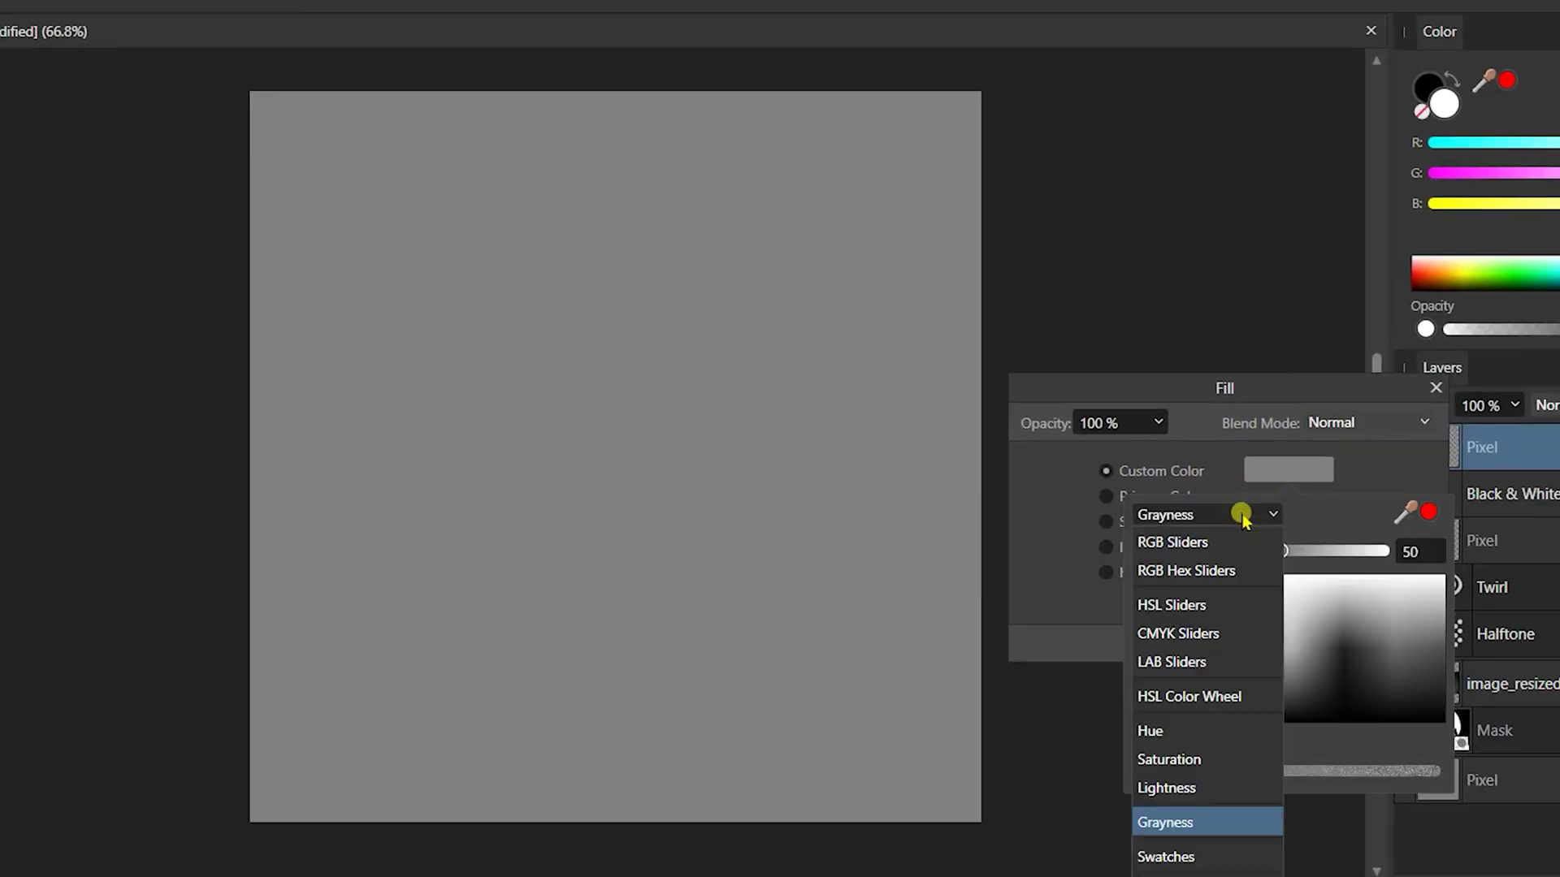
drag(1264, 551, 1174, 551)
click(1235, 707)
drag(1234, 717, 1258, 724)
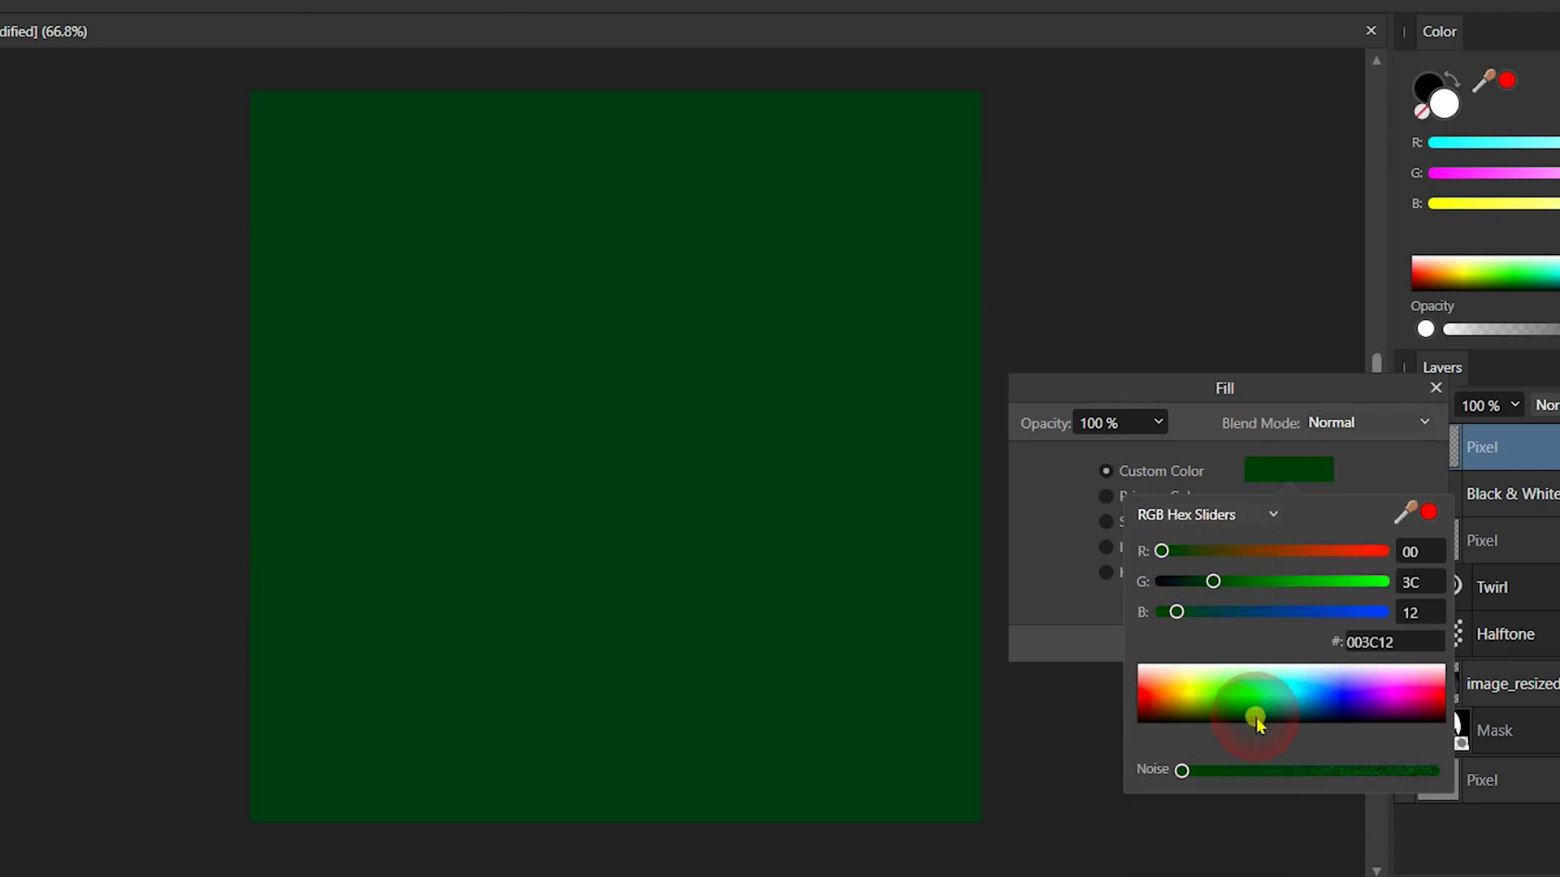
click(1401, 478)
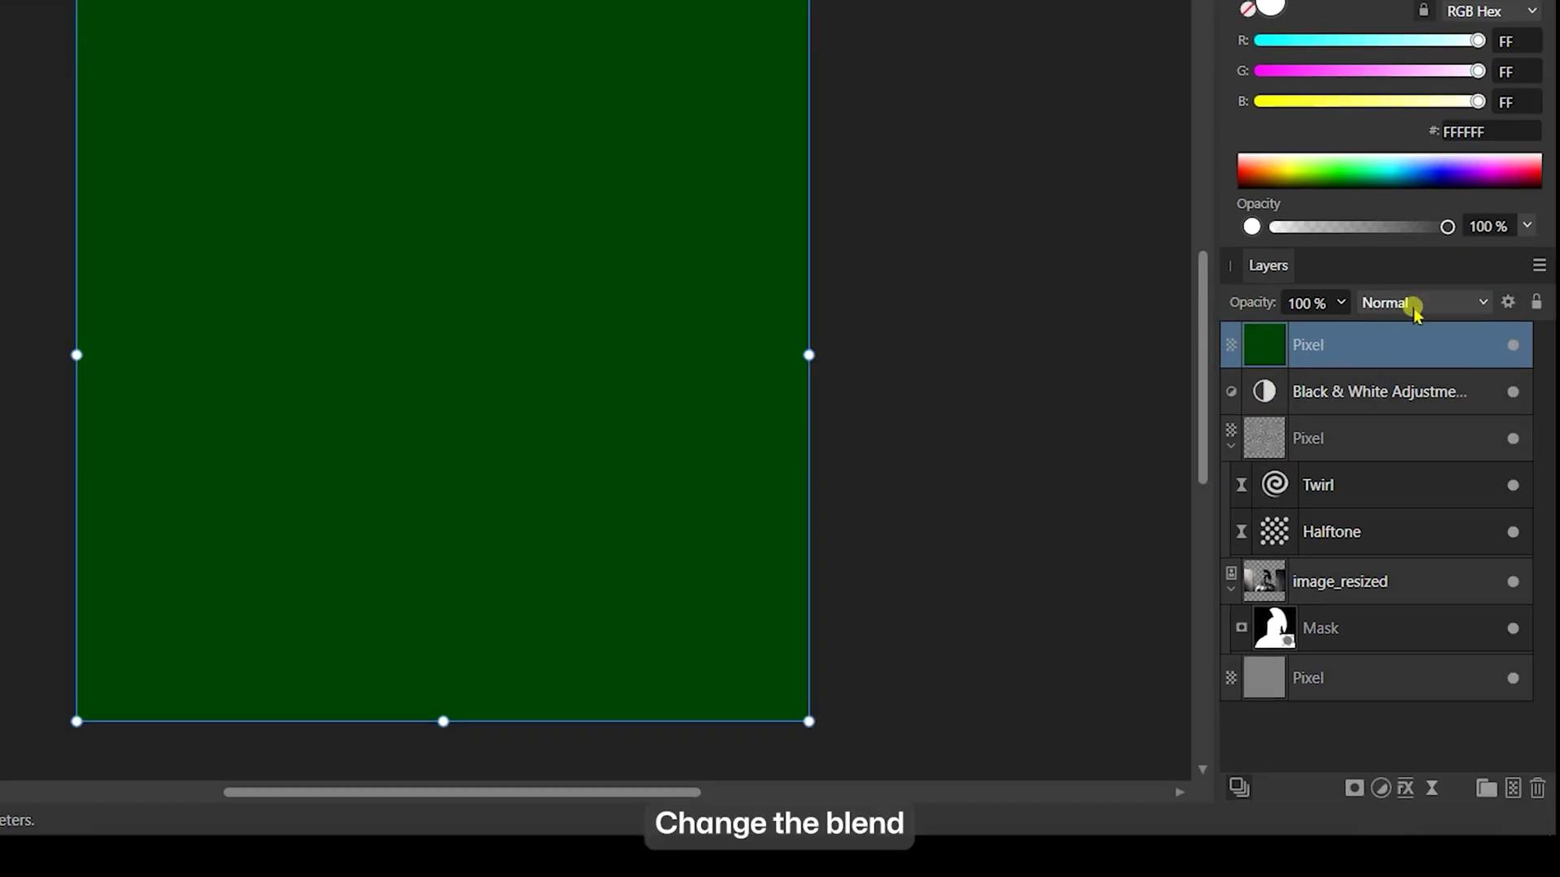
Set the green layer's blend mode to Screen, then deselect it
click(1414, 304)
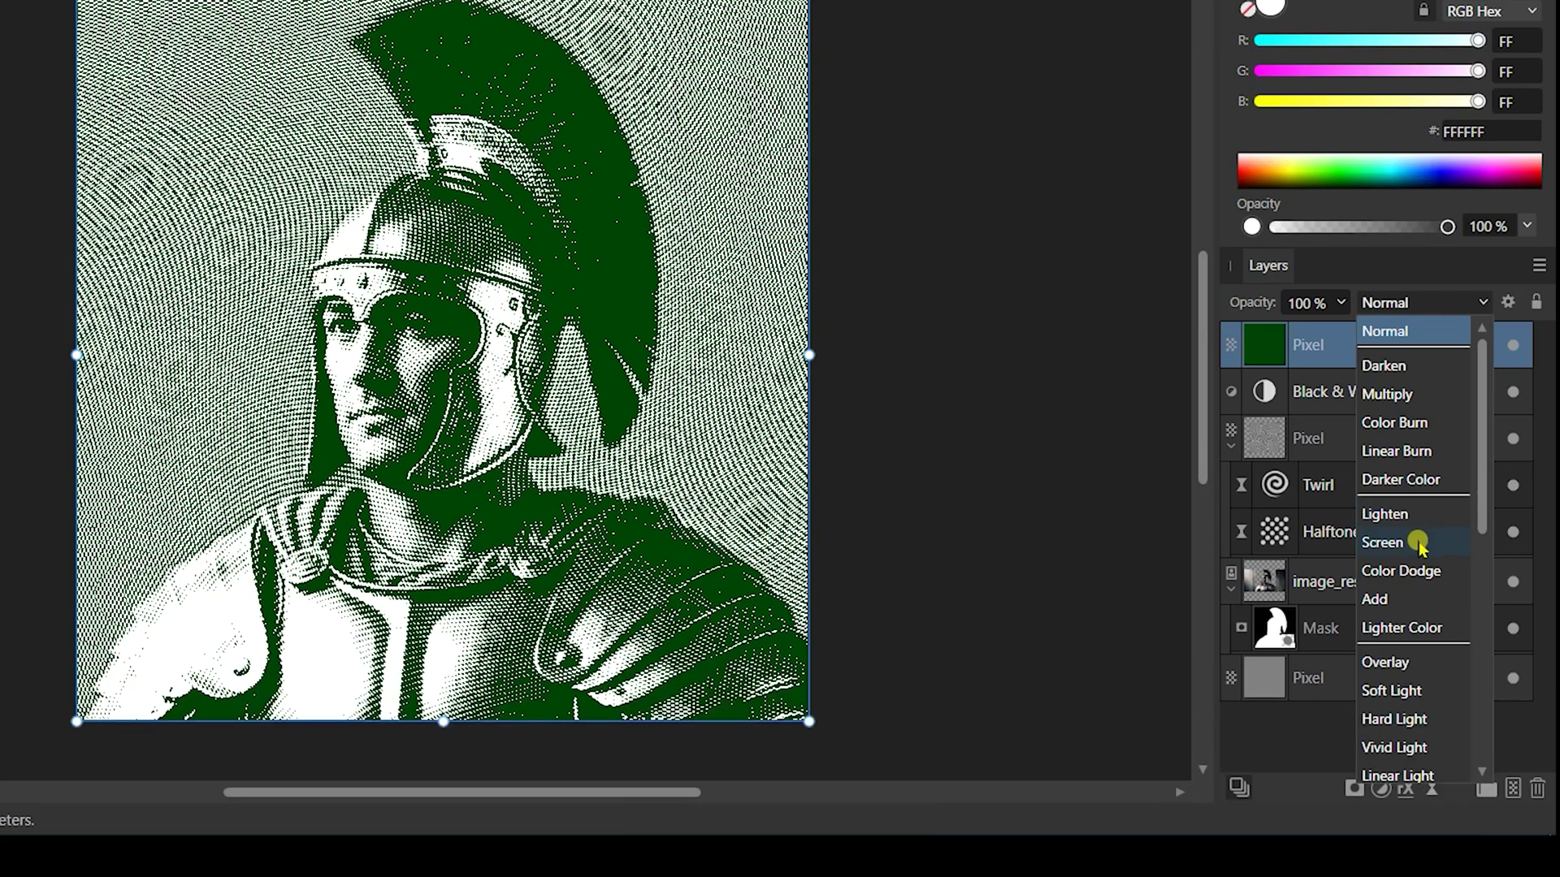
click(1417, 544)
click(1341, 743)
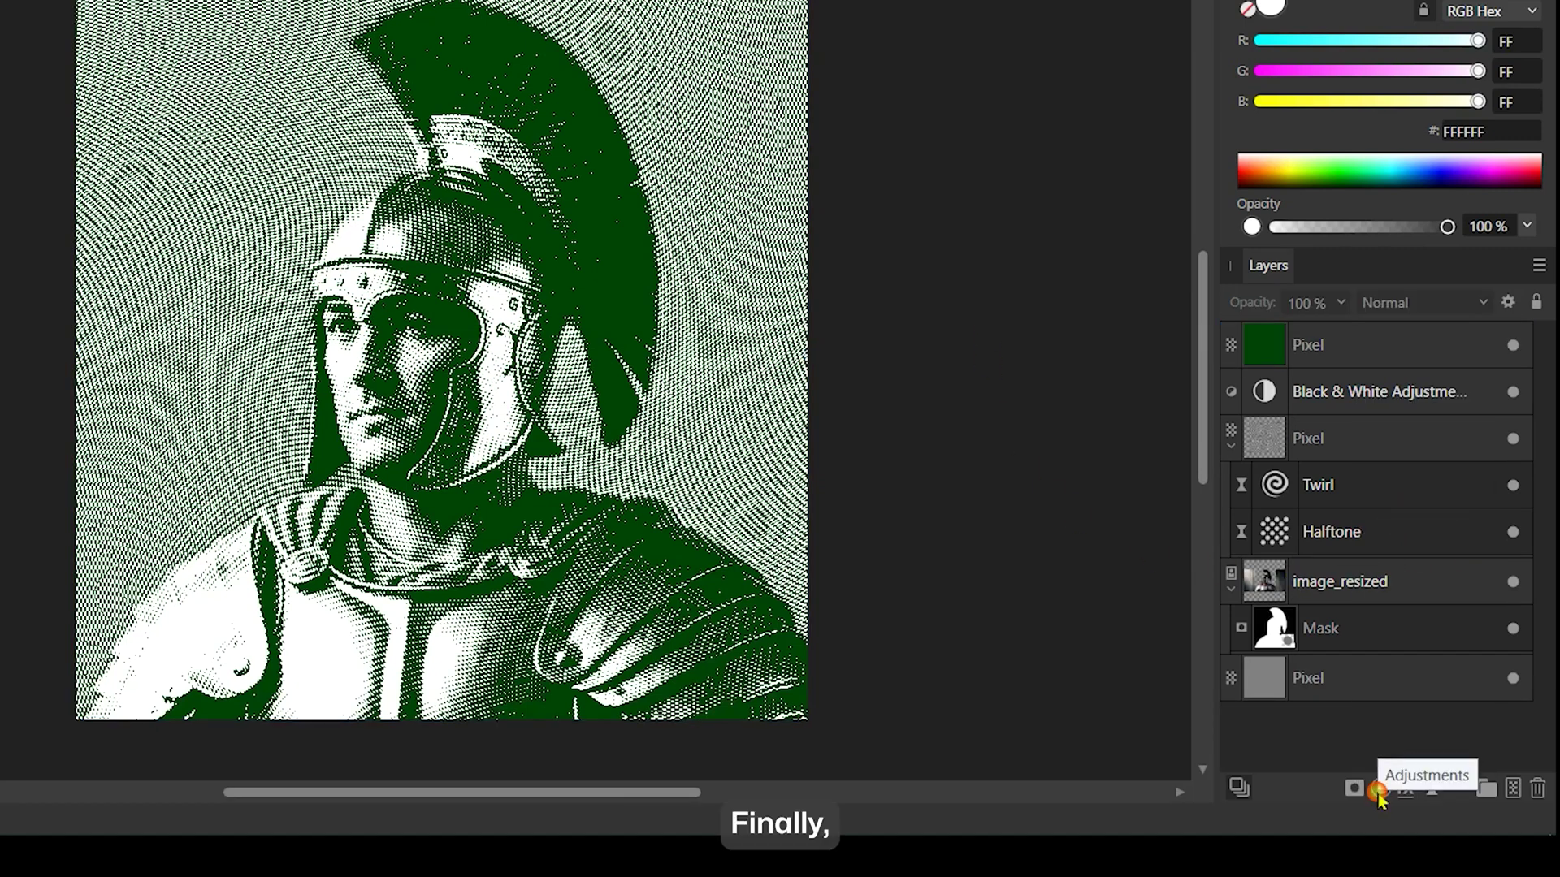
Add a Brightness / Contrast adjustment with brightness raised to about 45%
click(1379, 789)
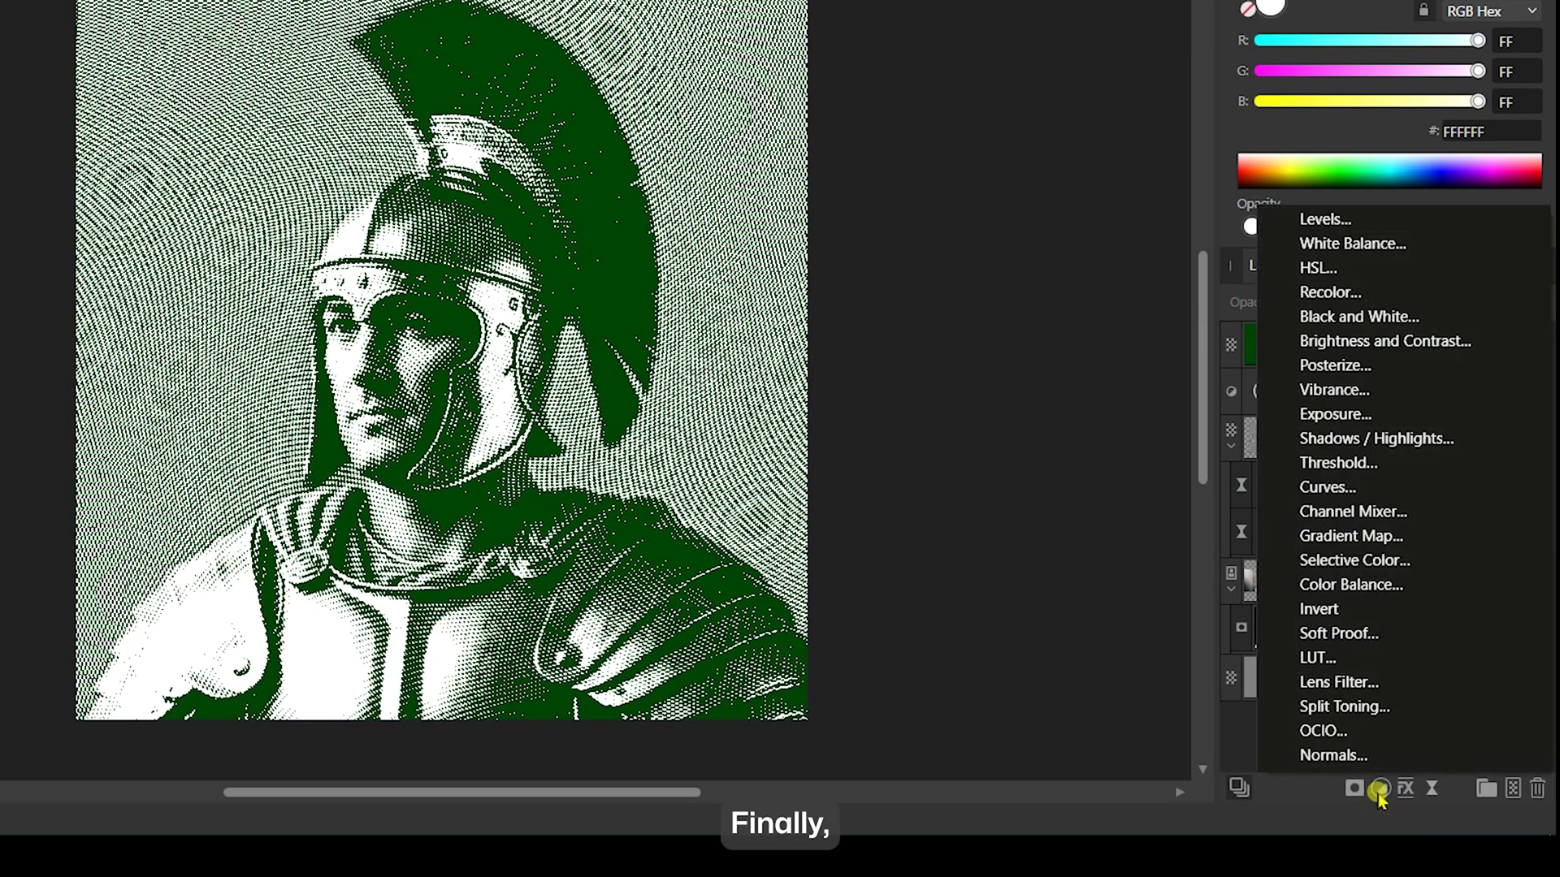
click(1384, 342)
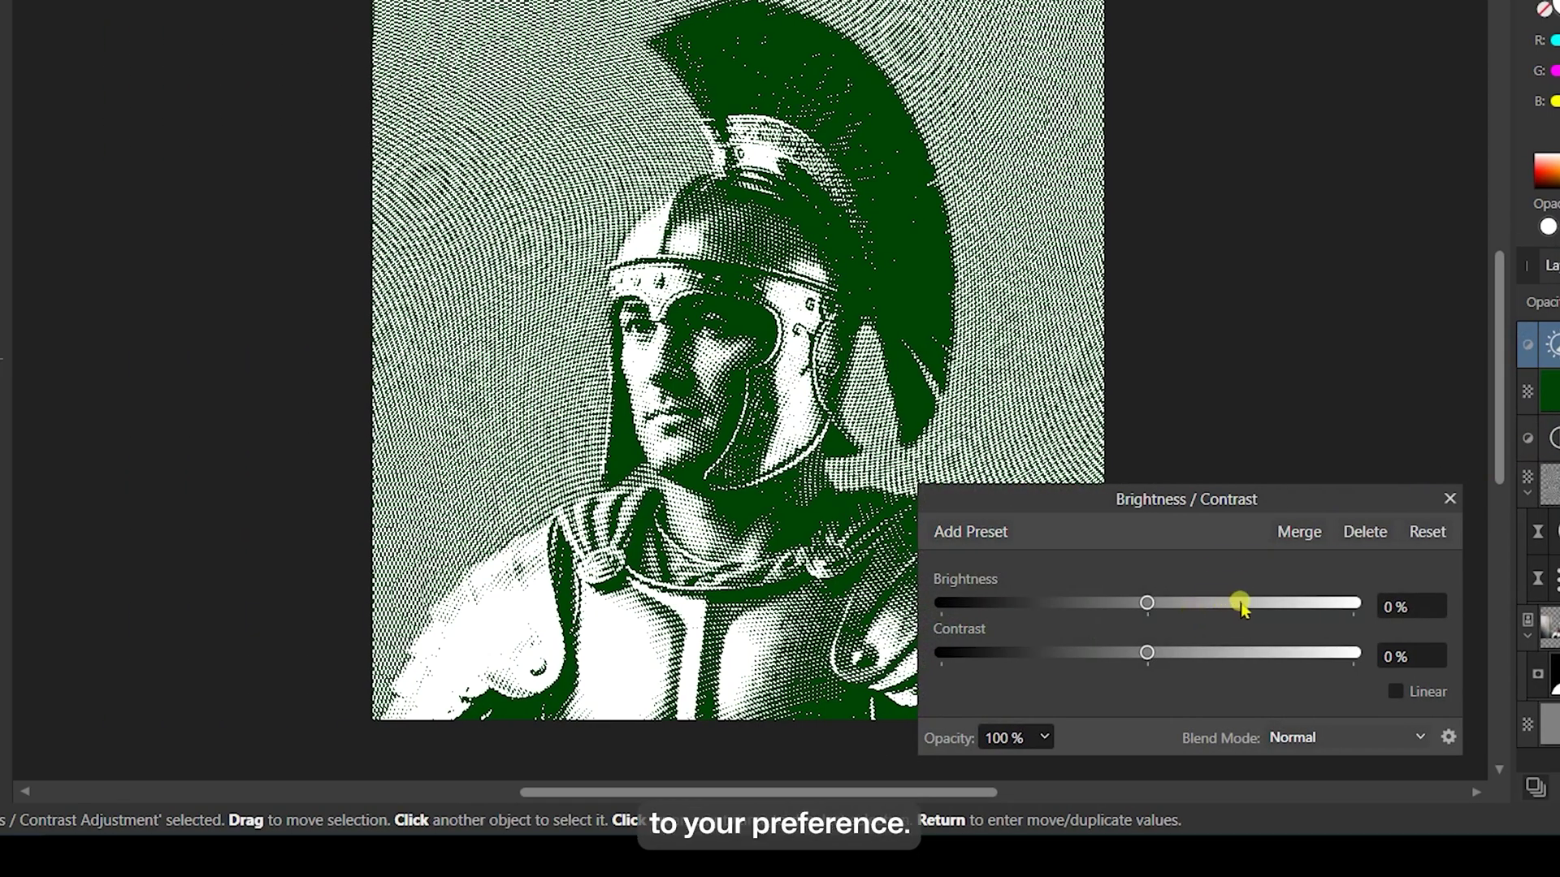
click(1240, 605)
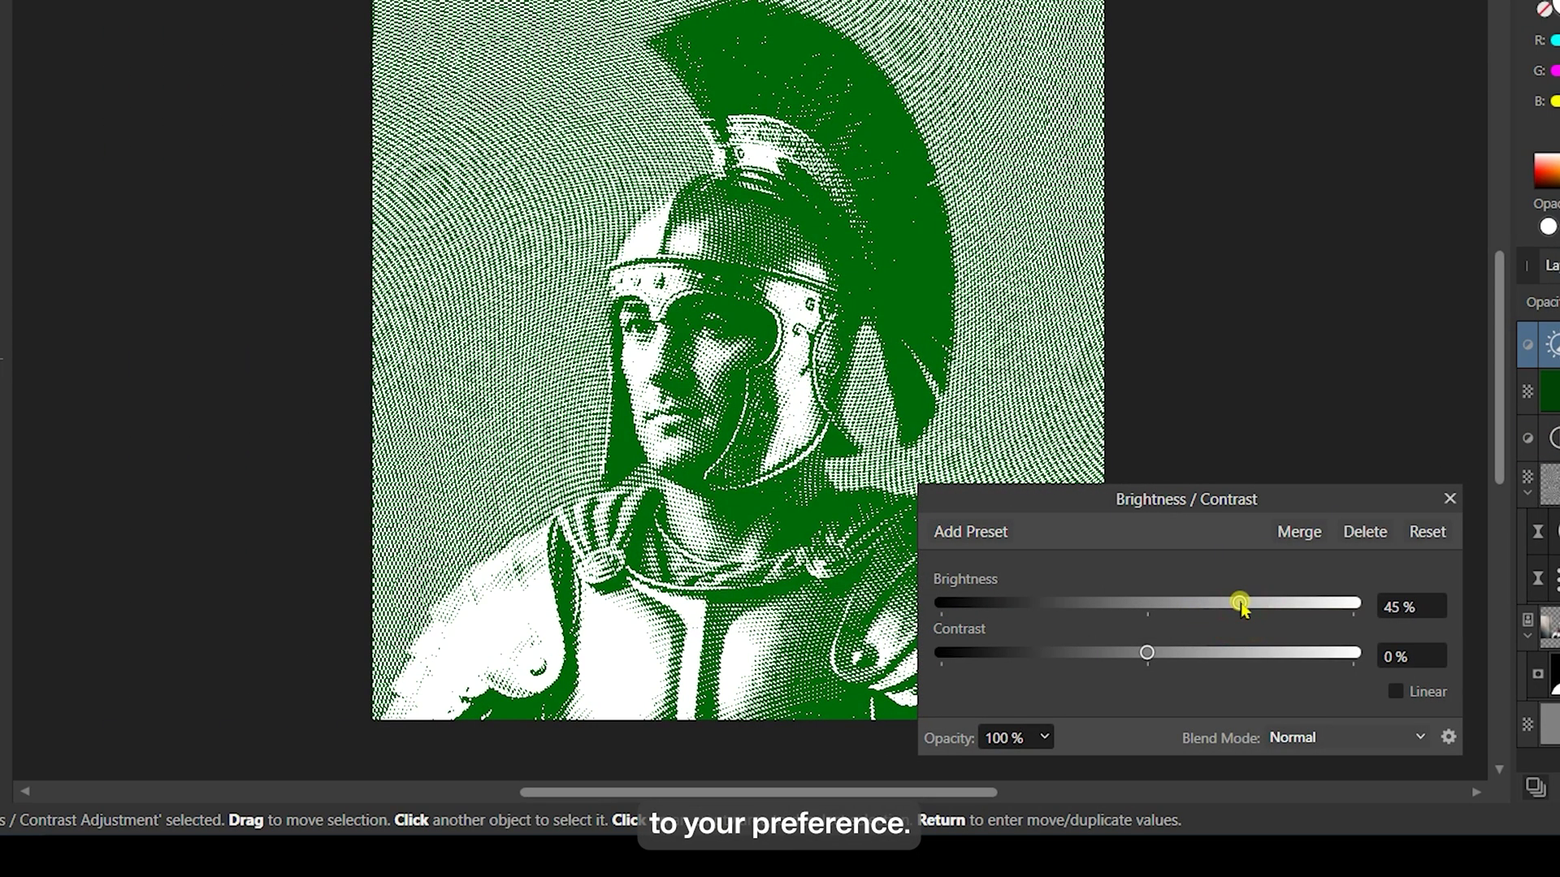
click(1451, 500)
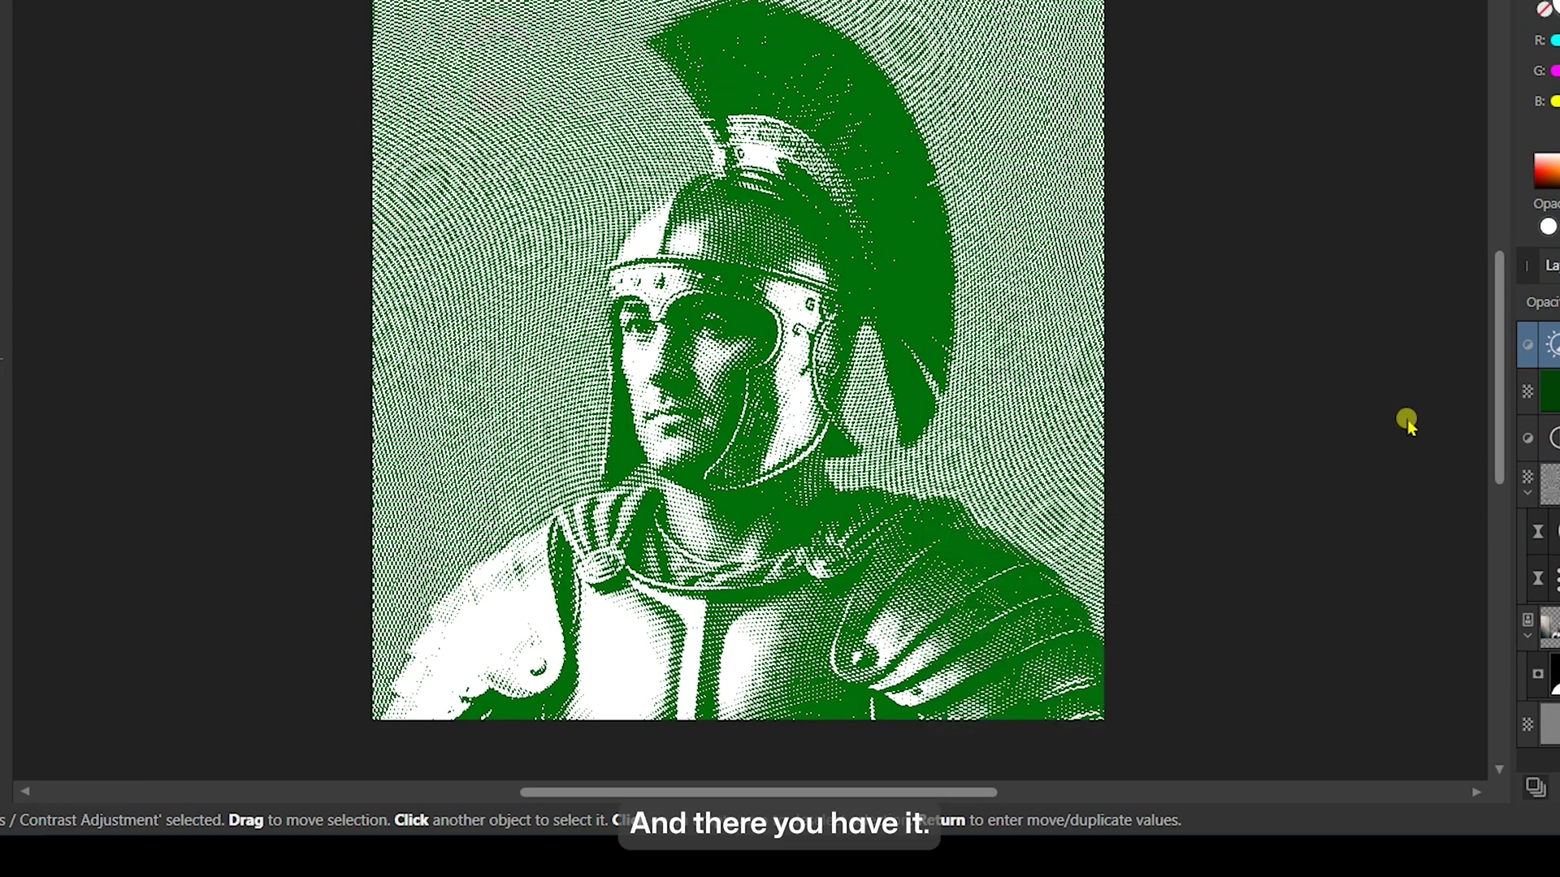